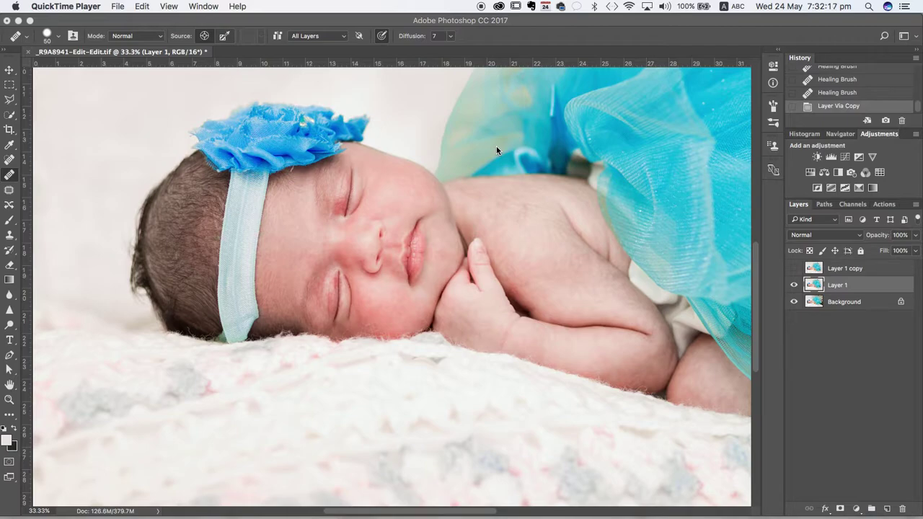
- View the whole edited newborn photo, check the original version in Lightroom, and return to Photoshop
click(469, 139)
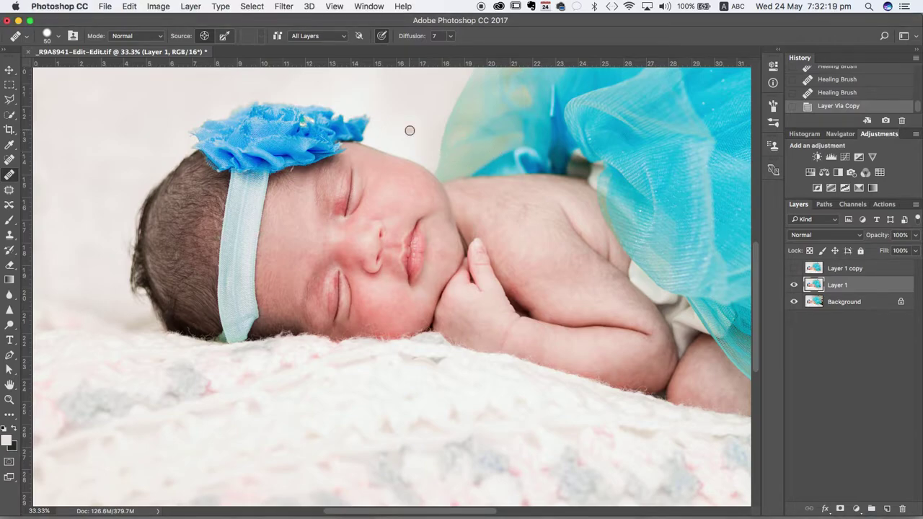
key(super+minus)
key(super+minus)
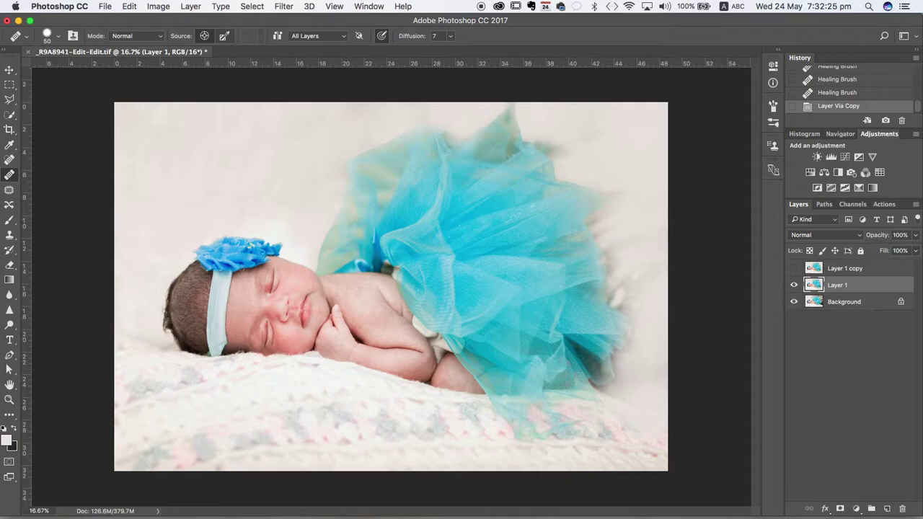
key(super+Tab)
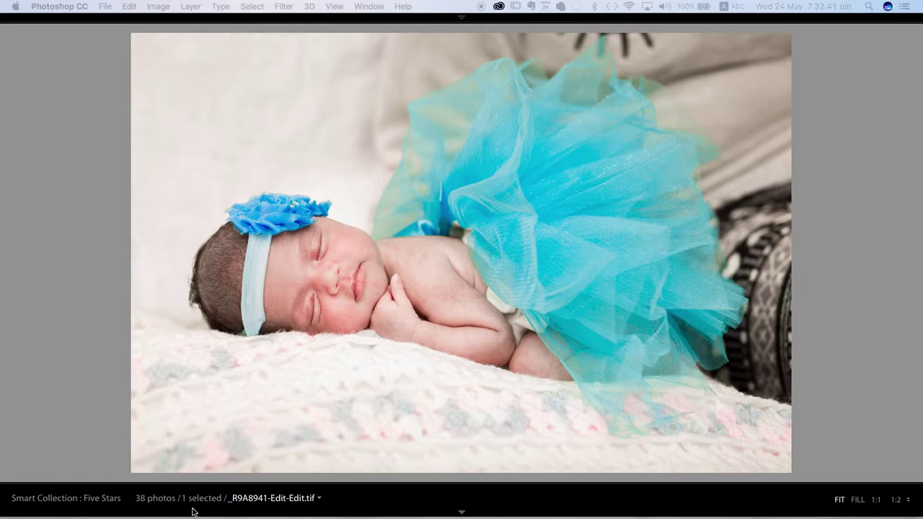
mouse_move(197, 516)
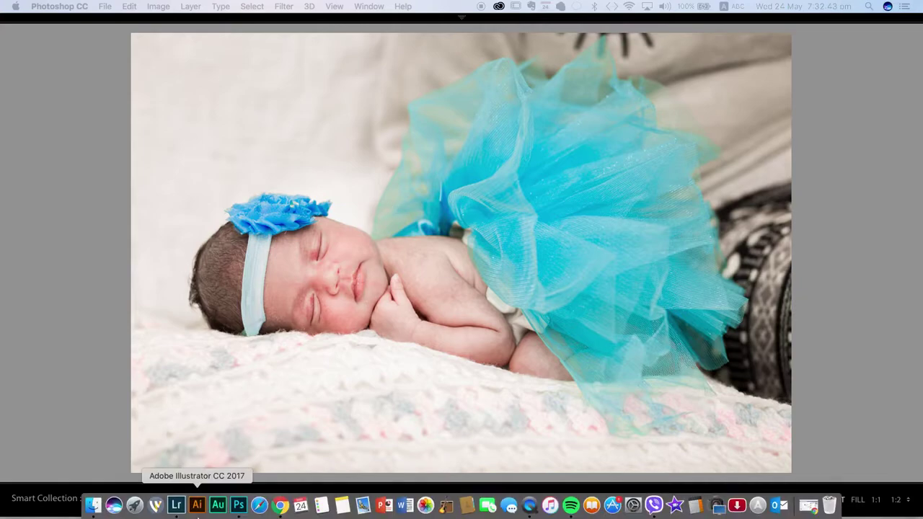
click(239, 514)
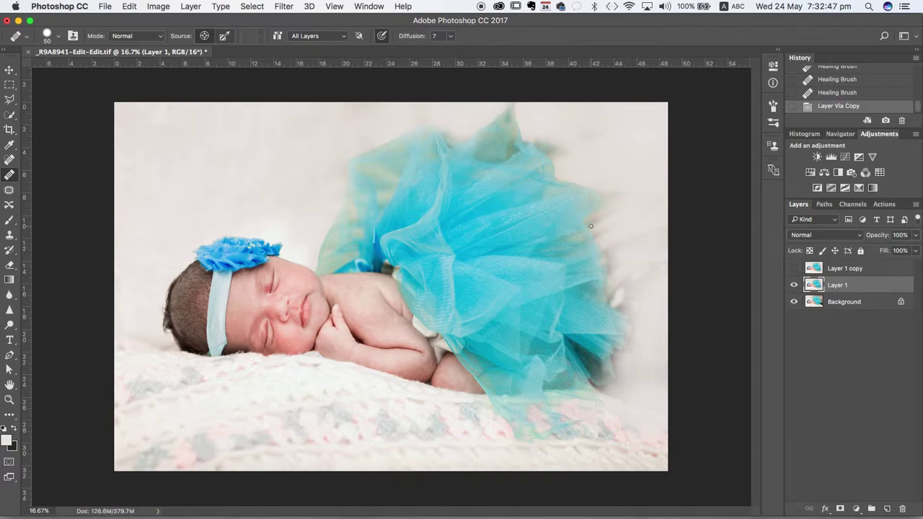
- Hide and reshow Layer 1 to compare the original Background with the cleaned-up backdrop
click(820, 301)
click(795, 285)
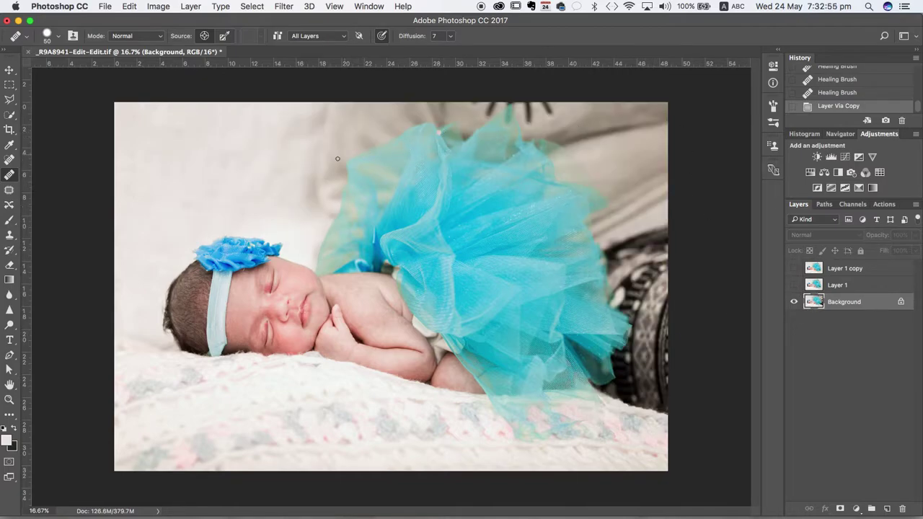
click(816, 286)
click(794, 286)
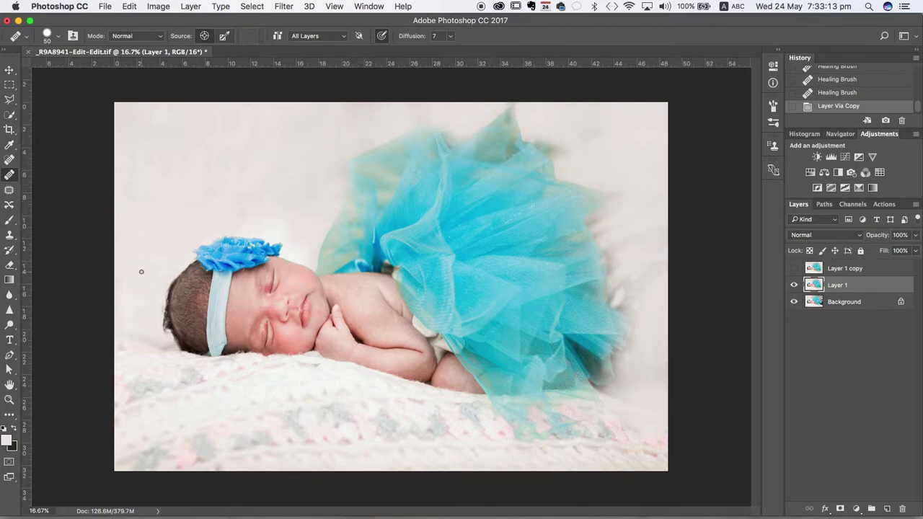
key(b)
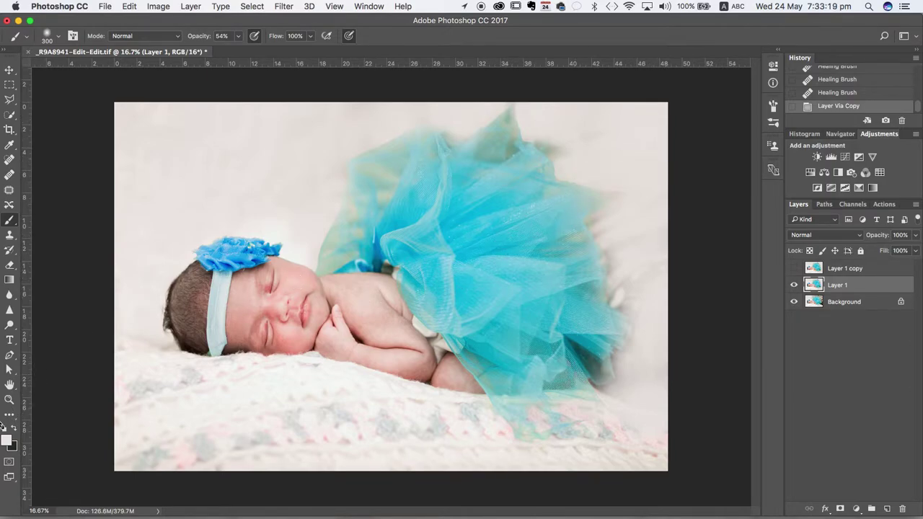
click(5, 441)
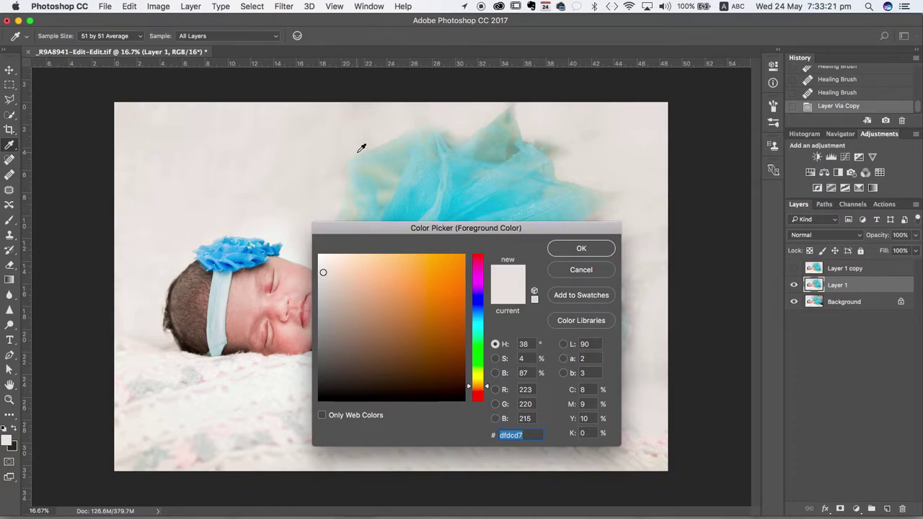
click(337, 126)
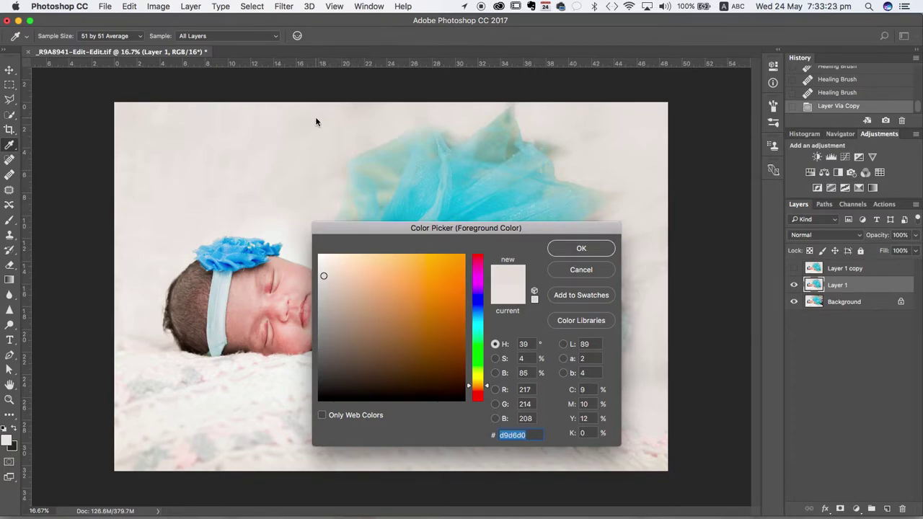
click(316, 128)
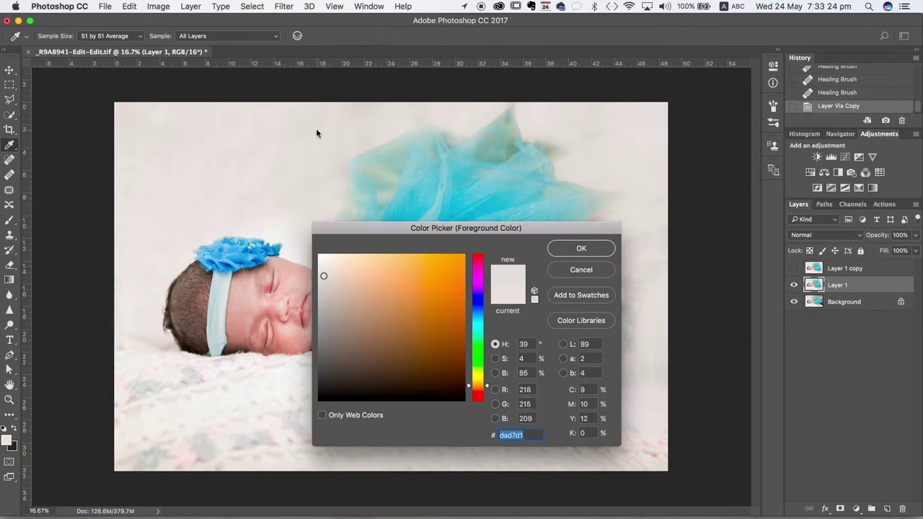
click(581, 269)
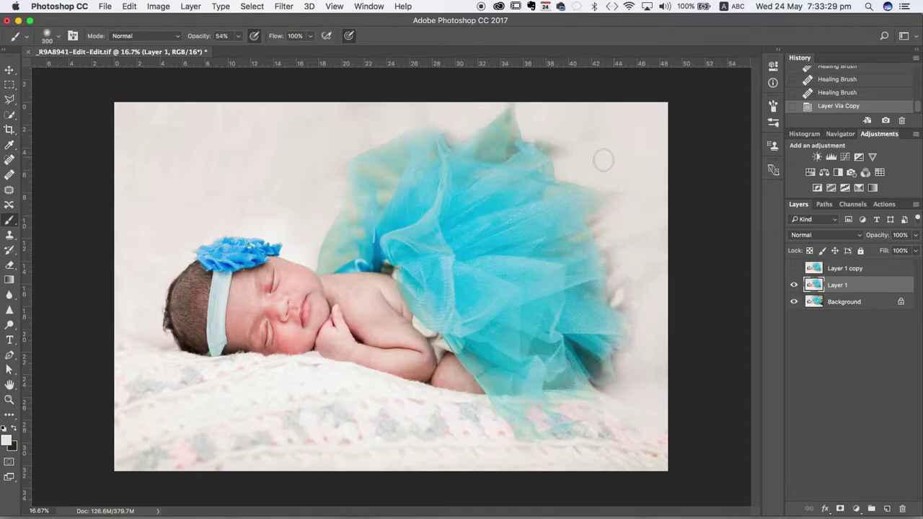
- Select the plain backdrop to the right of the tutu's upper edge on Layer 1 with Quick Selection
key(super+plus)
scroll(557, 149, up, 4)
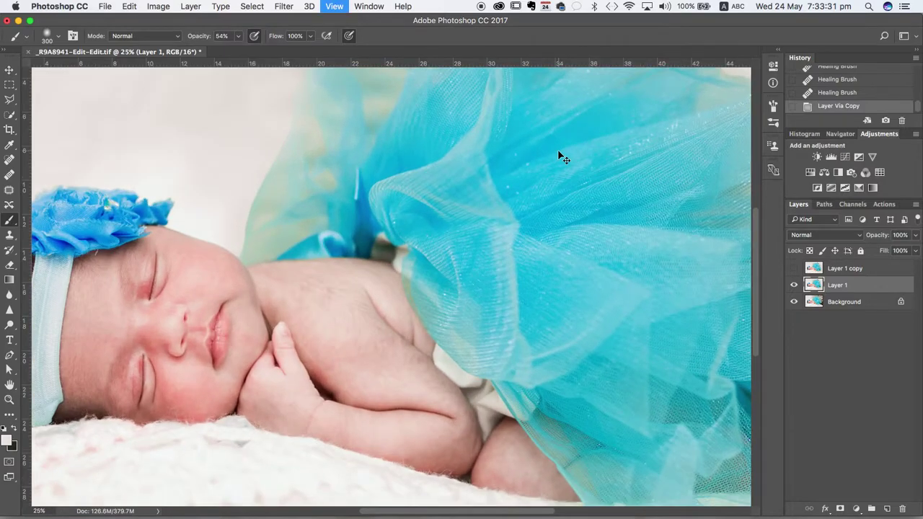
scroll(558, 150, right, 5)
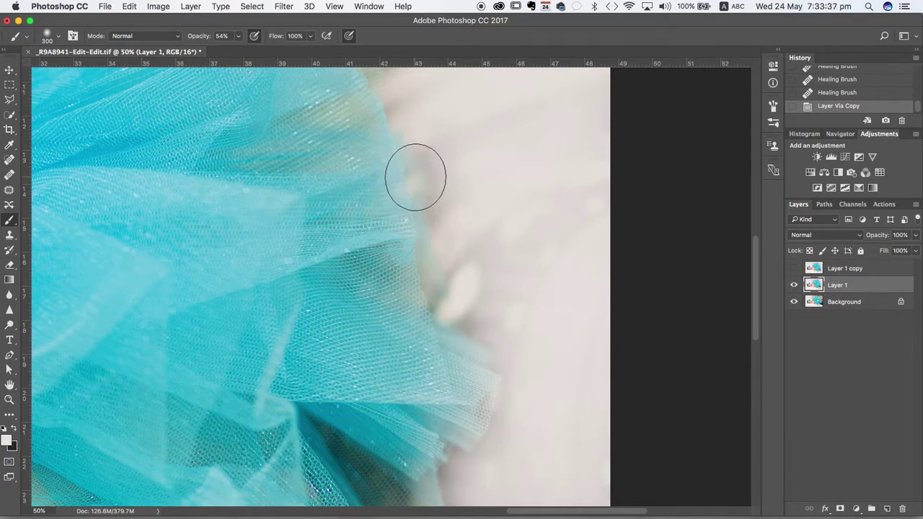
scroll(416, 178, up, 3)
scroll(416, 178, left, 2)
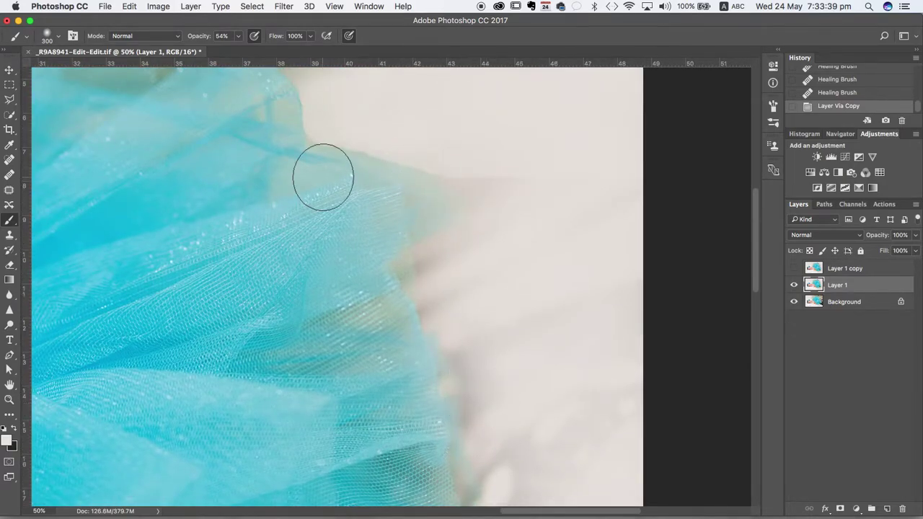
scroll(319, 175, up, 5)
scroll(320, 175, left, 3)
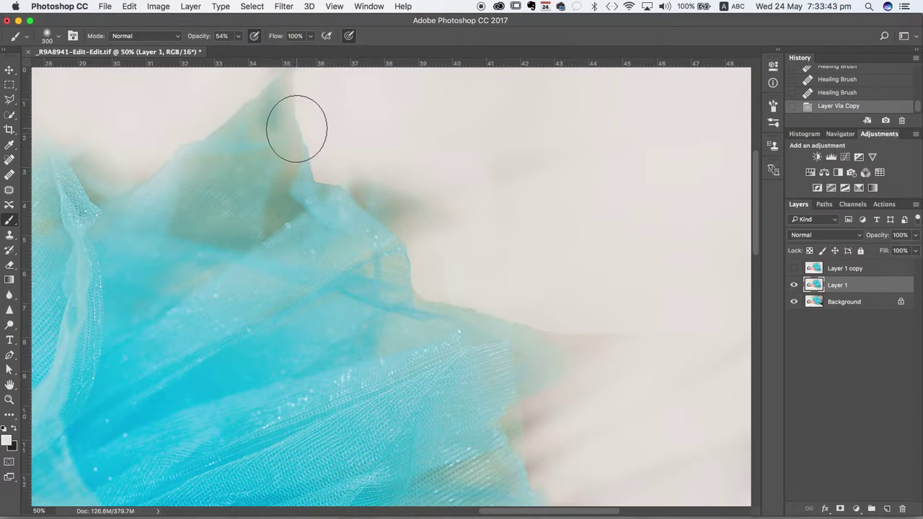
click(10, 115)
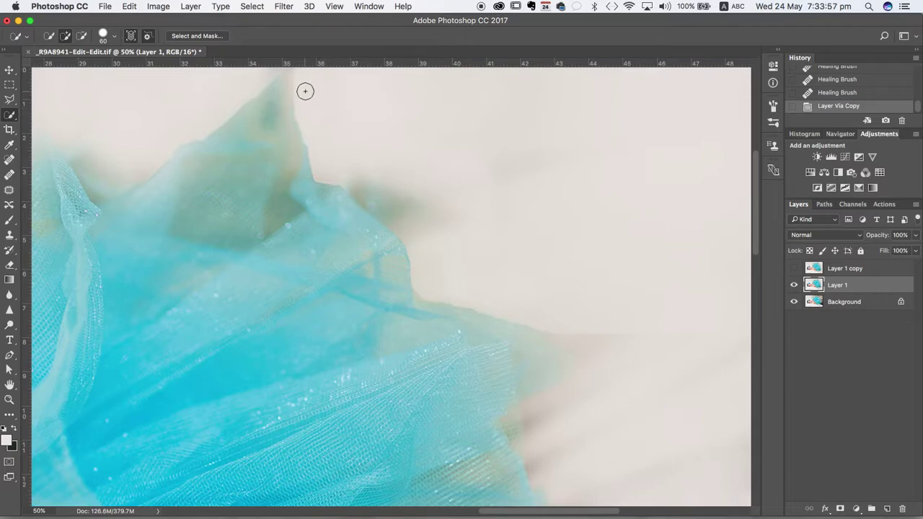
mouse_move(304, 78)
mouse_down()
mouse_move(305, 114)
mouse_move(328, 176)
mouse_move(381, 206)
mouse_move(441, 279)
mouse_move(560, 317)
mouse_up()
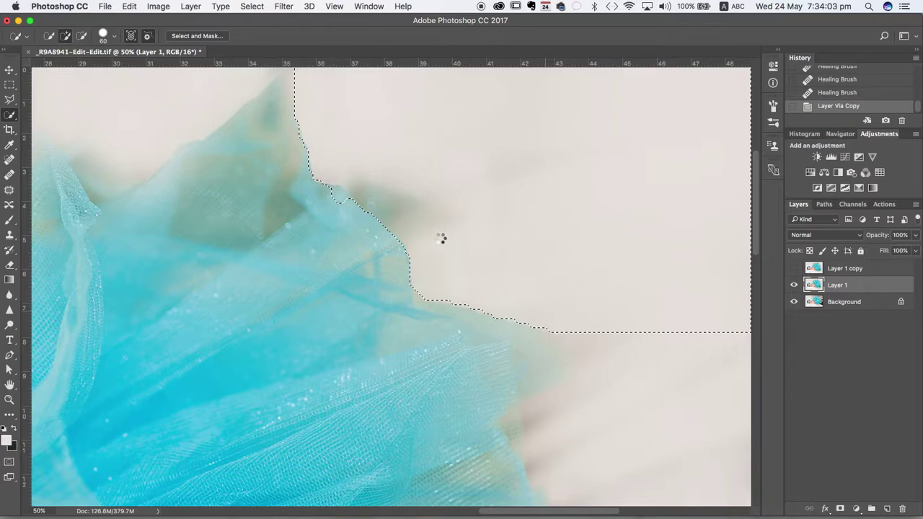
- Try brushing over the dark smudge in the selected backdrop at 54% opacity, undo the stroke and deselect
key(b)
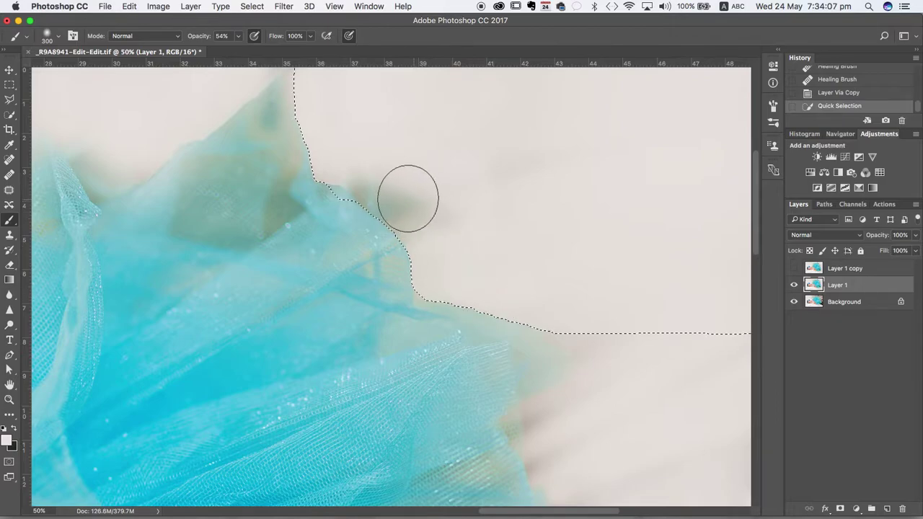
mouse_move(339, 105)
mouse_down()
mouse_move(381, 195)
mouse_move(467, 281)
mouse_move(436, 195)
mouse_move(326, 93)
mouse_move(324, 155)
mouse_move(301, 96)
mouse_move(380, 237)
mouse_move(536, 346)
mouse_move(607, 347)
mouse_move(513, 286)
mouse_move(483, 250)
mouse_move(477, 274)
mouse_up()
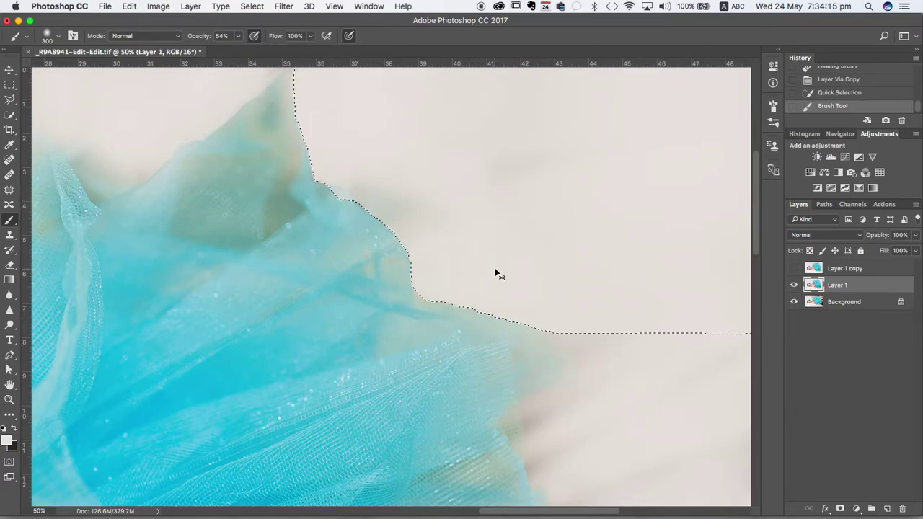
key(super+z)
key(l)
right_click(356, 149)
click(378, 152)
- Examine the tutu's upper and left edges down to the baby's back, and return to the full photo
scroll(189, 111, left, 6)
scroll(189, 111, up, 2)
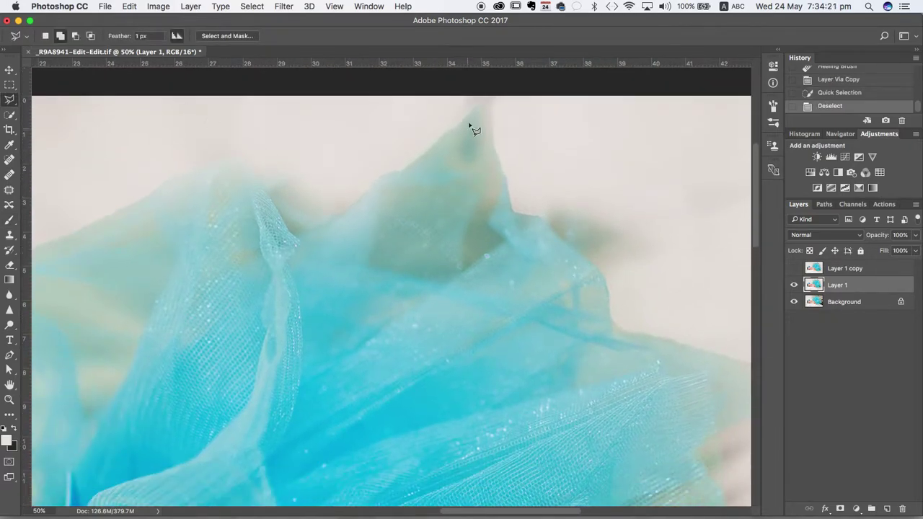
scroll(119, 196, left, 5)
scroll(120, 195, down, 1)
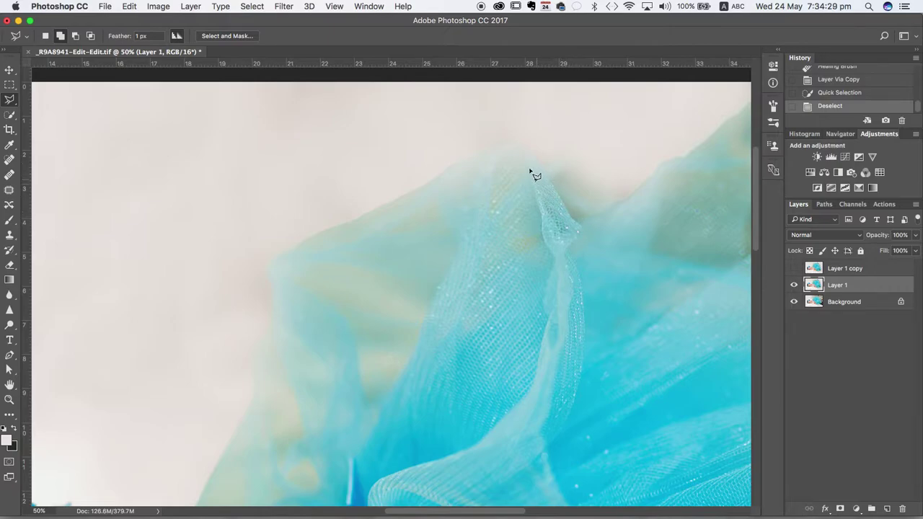
scroll(286, 387, down, 10)
scroll(286, 387, left, 5)
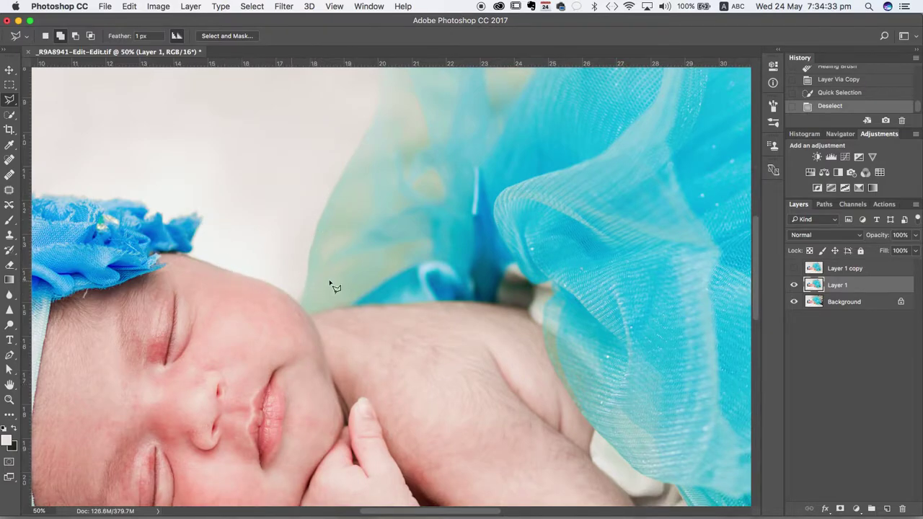
key(super+0)
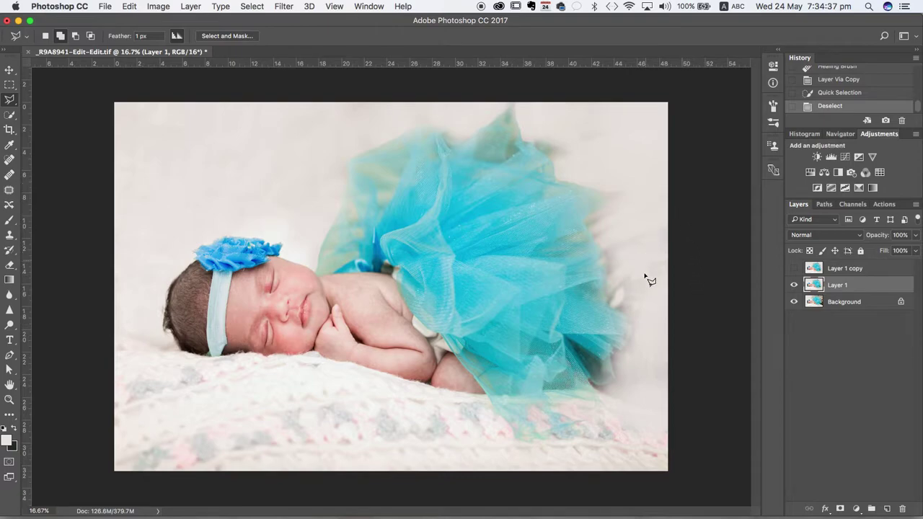
- Hide Layer 1 to view the unretouched skin of the baby's face at 100%
click(793, 285)
key(super+equal)
key(super+equal)
key(super+equal)
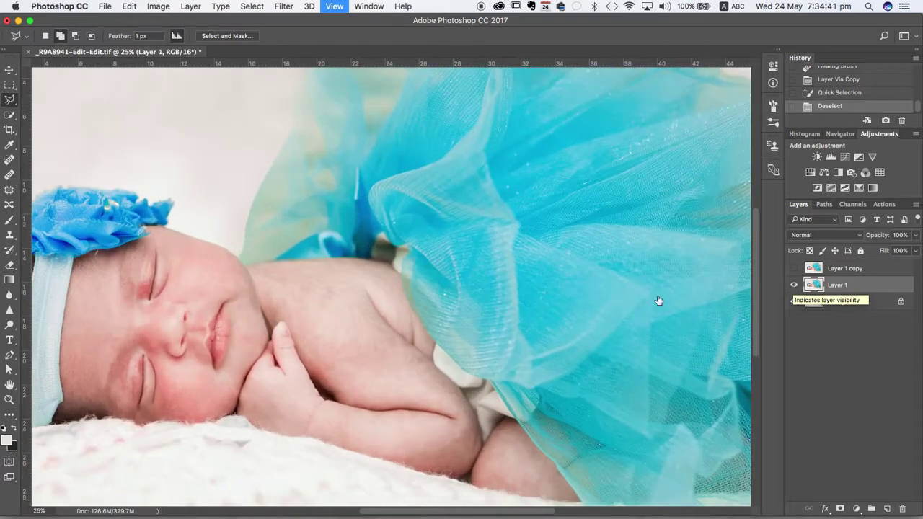
key(super+equal)
key(super+equal)
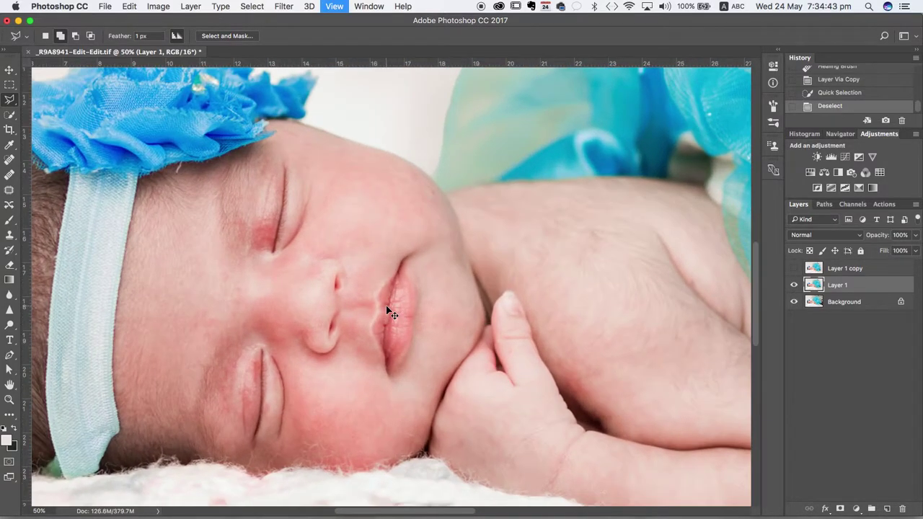
scroll(389, 311, left, 5)
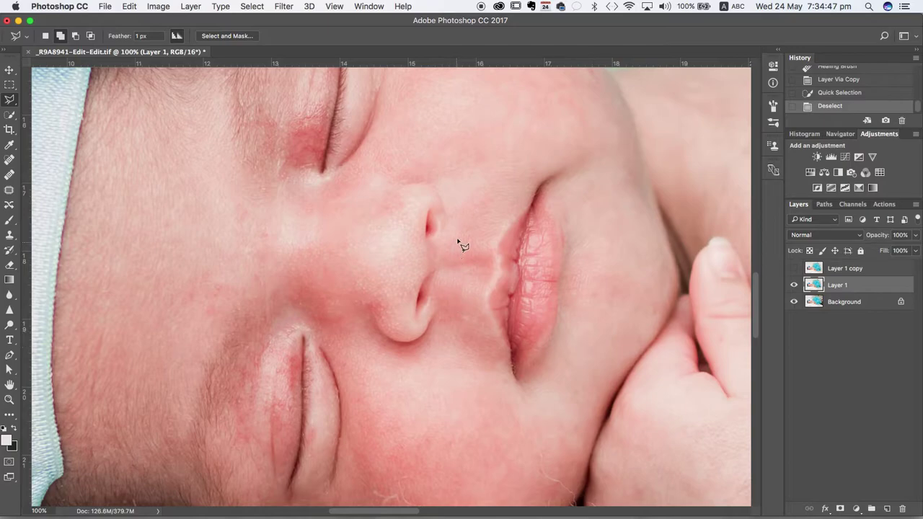
click(793, 287)
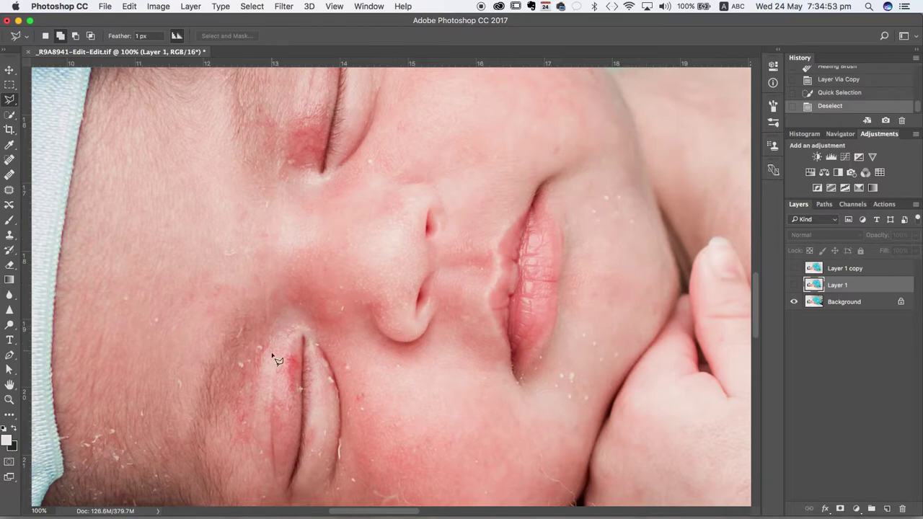
- Examine the unretouched skin around the baby's eyes, forehead, nose, mouth, chin and hand
scroll(272, 357, down, 5)
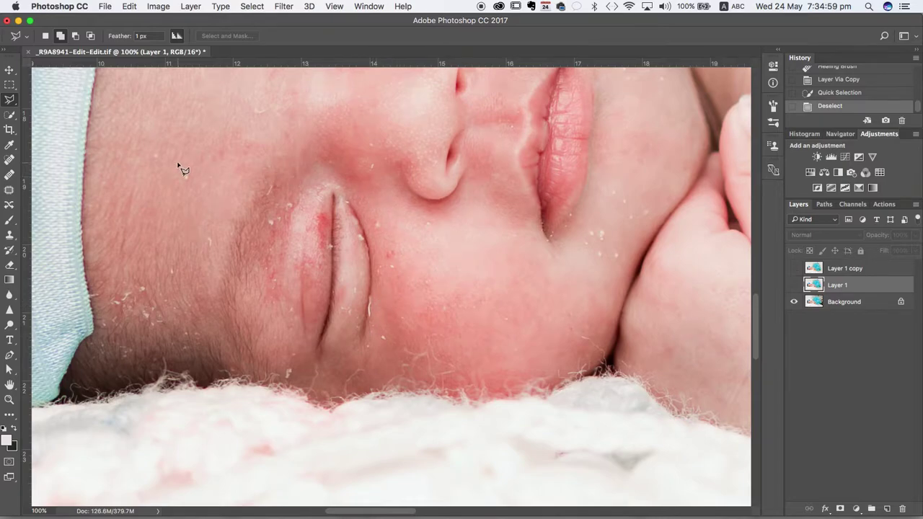
scroll(181, 167, up, 5)
scroll(182, 167, right, 4)
scroll(181, 167, up, 2)
scroll(182, 167, right, 2)
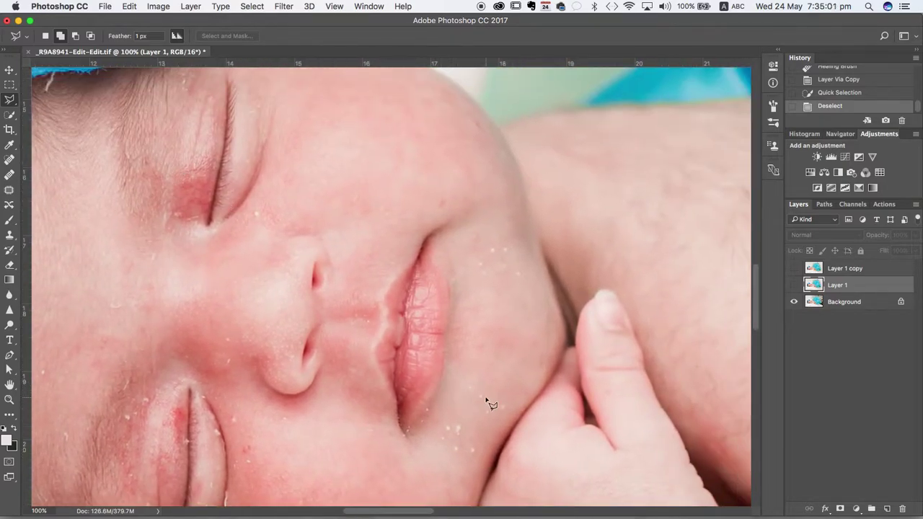
scroll(486, 402, down, 8)
scroll(487, 401, up, 5)
scroll(487, 401, right, 2)
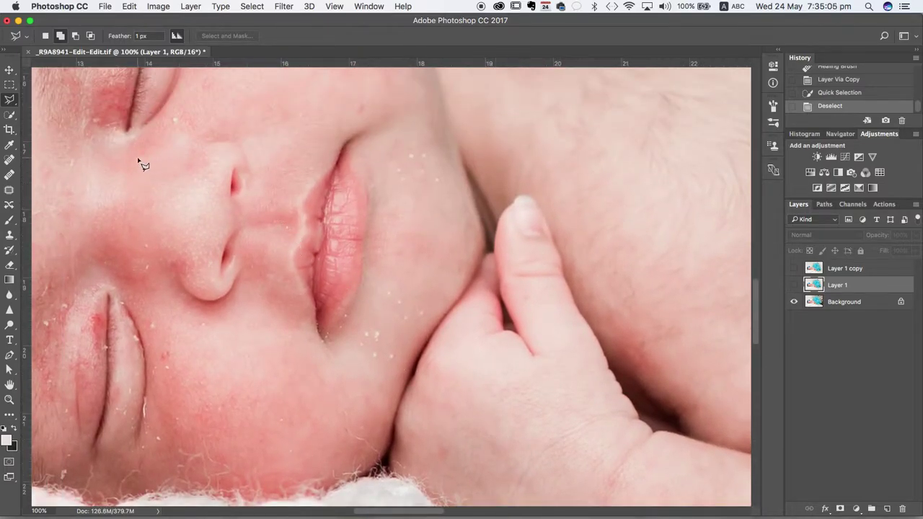
scroll(142, 164, left, 4)
scroll(142, 164, up, 2)
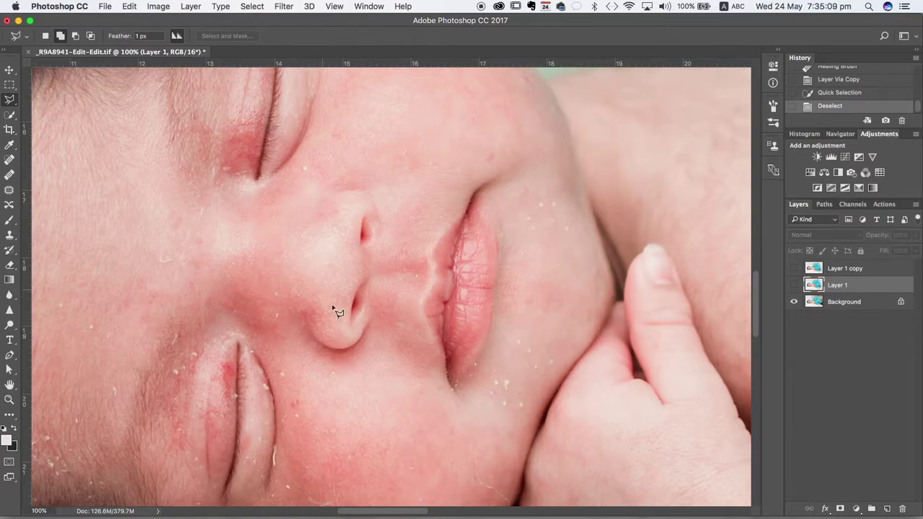
- Toggle Layer 1's visibility to compare the baby's face before and after retouching
click(793, 285)
click(793, 286)
click(793, 285)
click(793, 285)
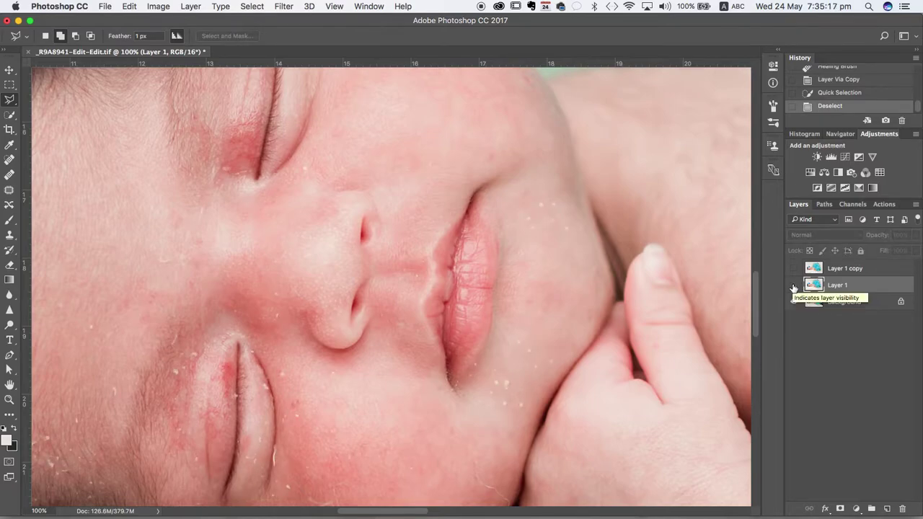
- Select the Spot Healing Brush tool and make Layer 1 visible again over the baby's unretouched face
key(h)
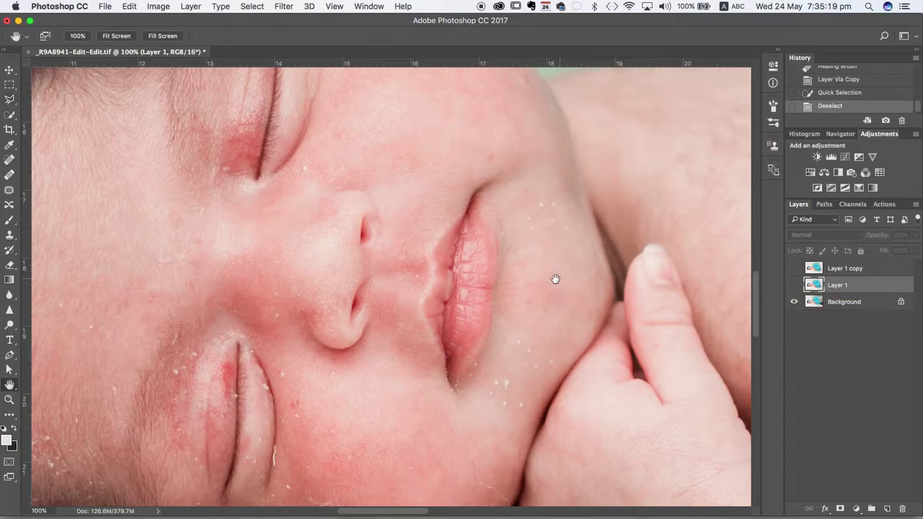
key(j)
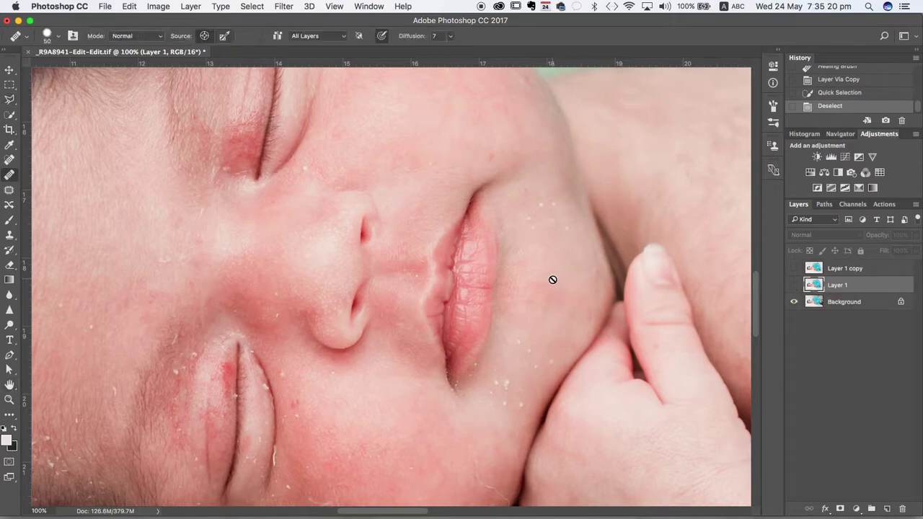
click(10, 159)
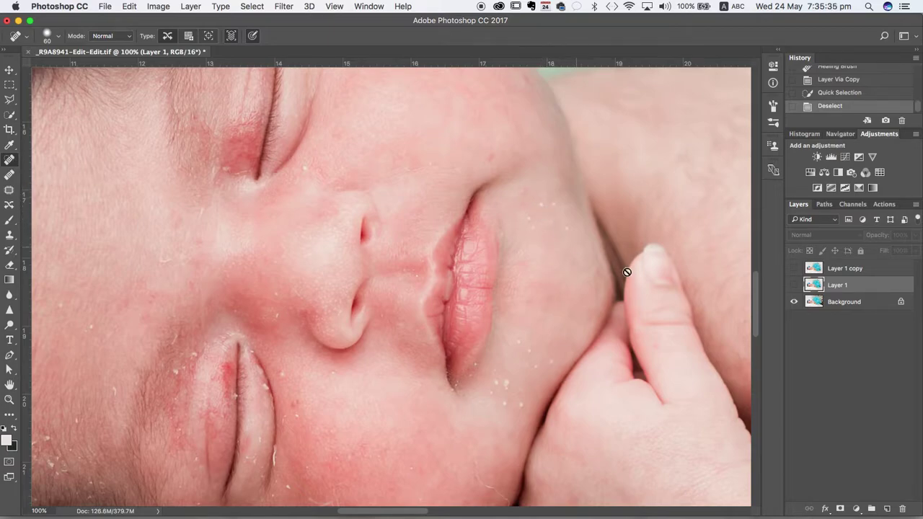
click(794, 285)
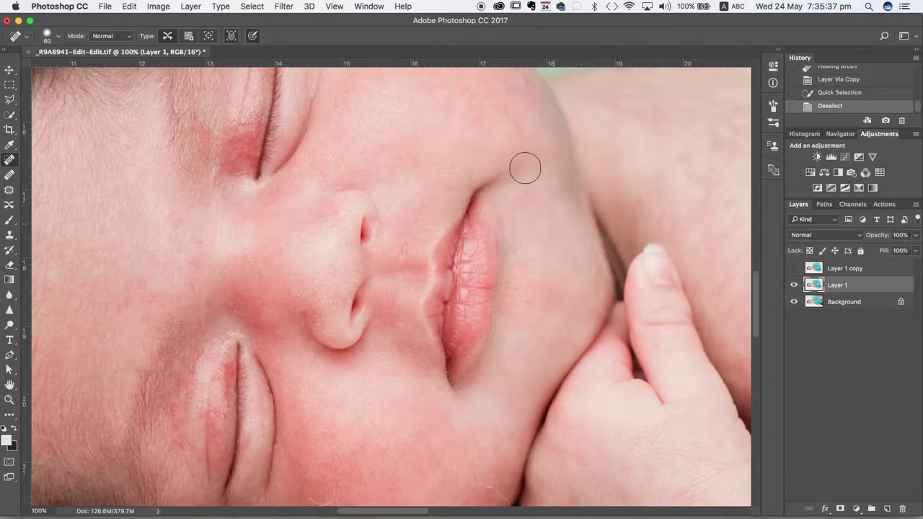
- Delete the Layer 1 copy layer and merge Layer 1 with the Background
key(super+minus)
key(super+minus)
key(super+minus)
key(super+minus)
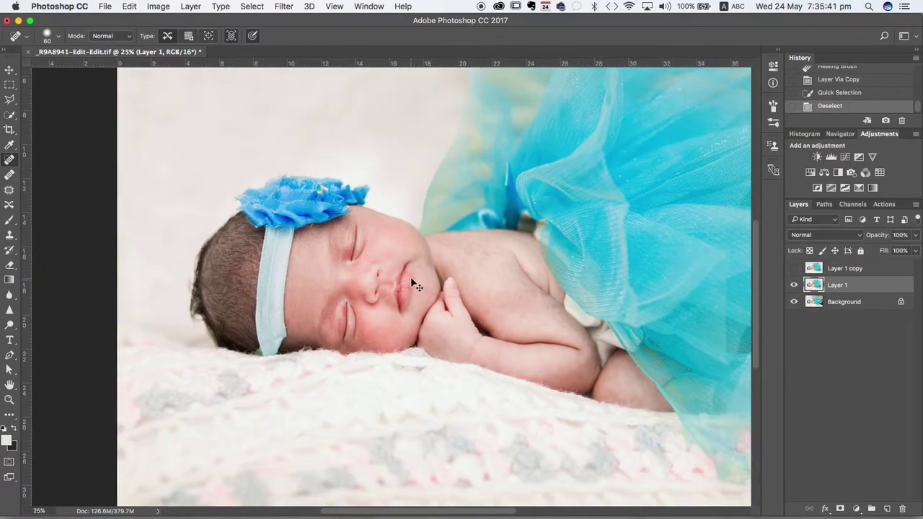
key(super+minus)
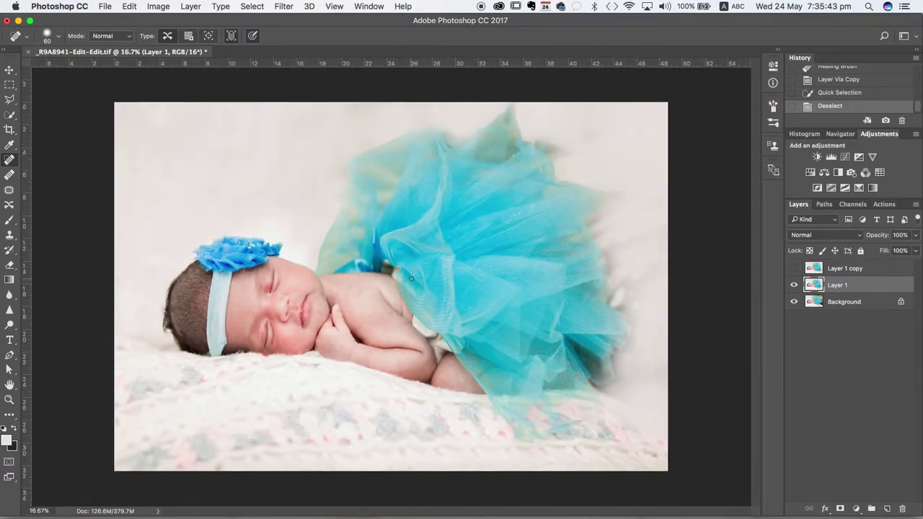
click(826, 268)
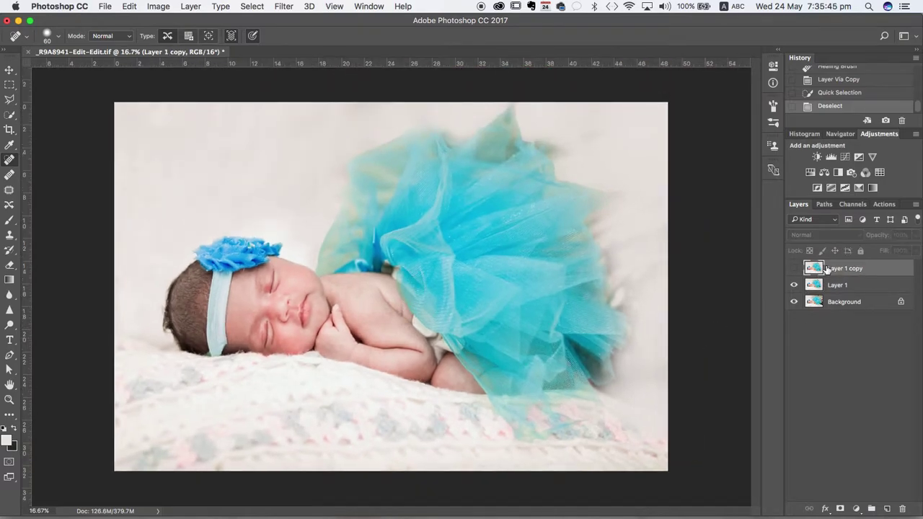
key(Delete)
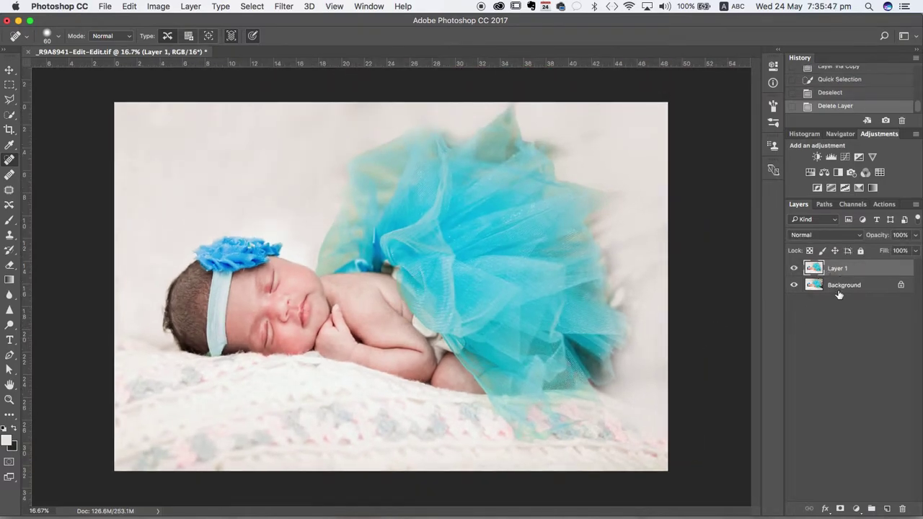
shift+click(859, 287)
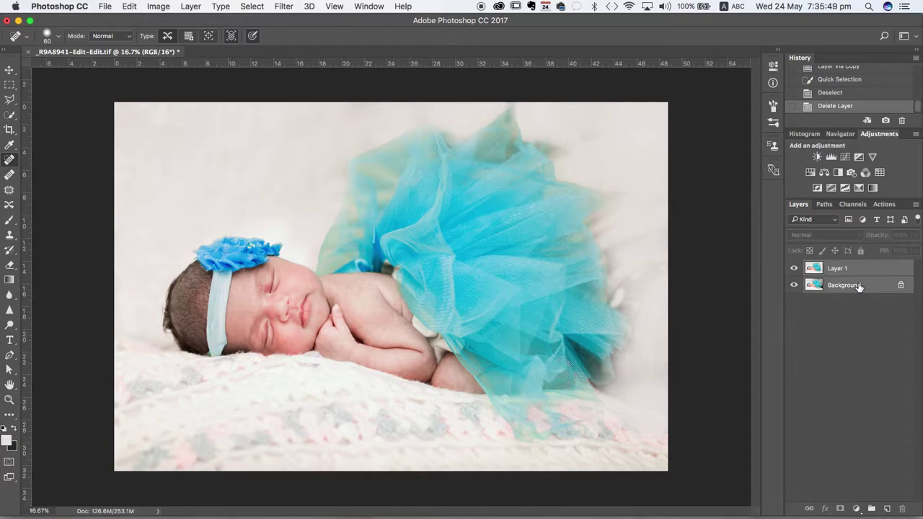
key(super+e)
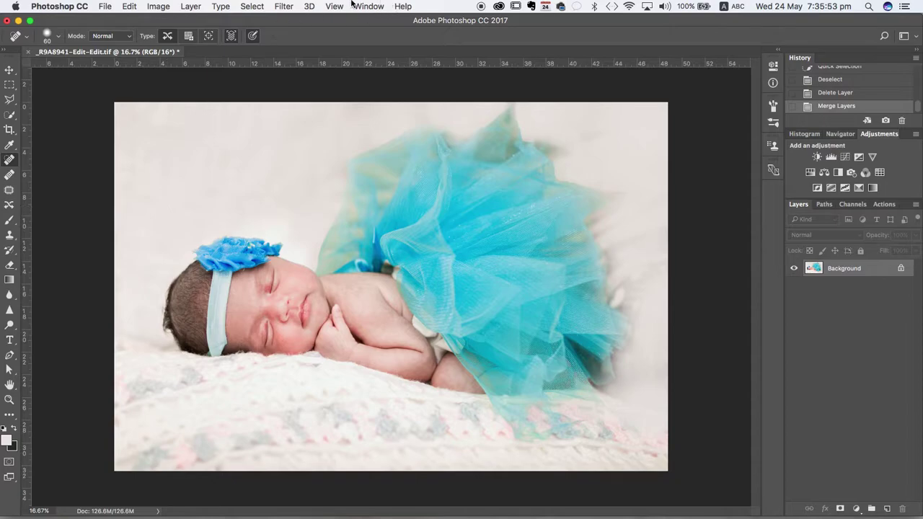
- Open the merged photo in the Liquify filter and extend its window to the full screen height
click(285, 7)
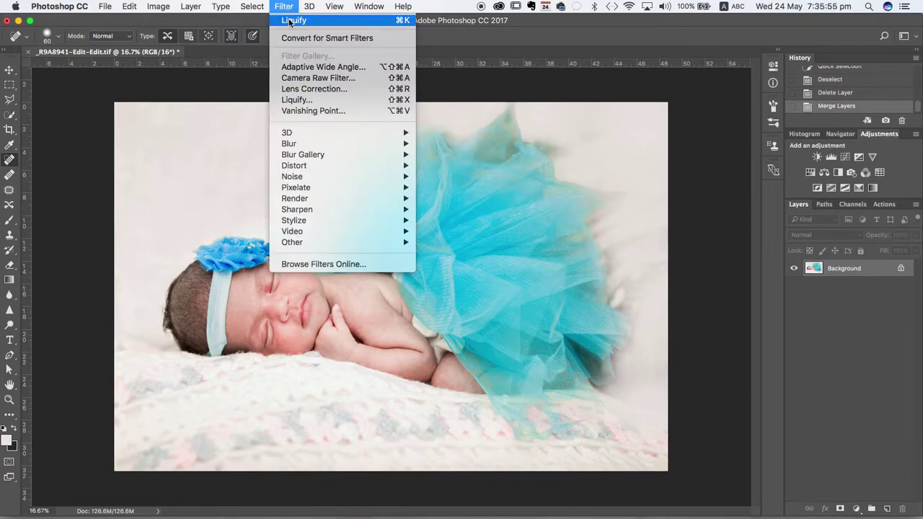
click(314, 103)
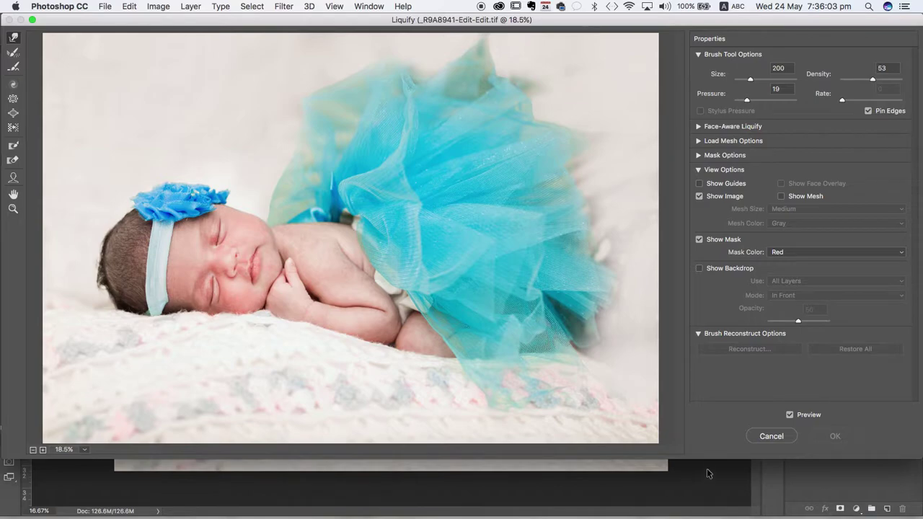
drag(709, 459, 711, 516)
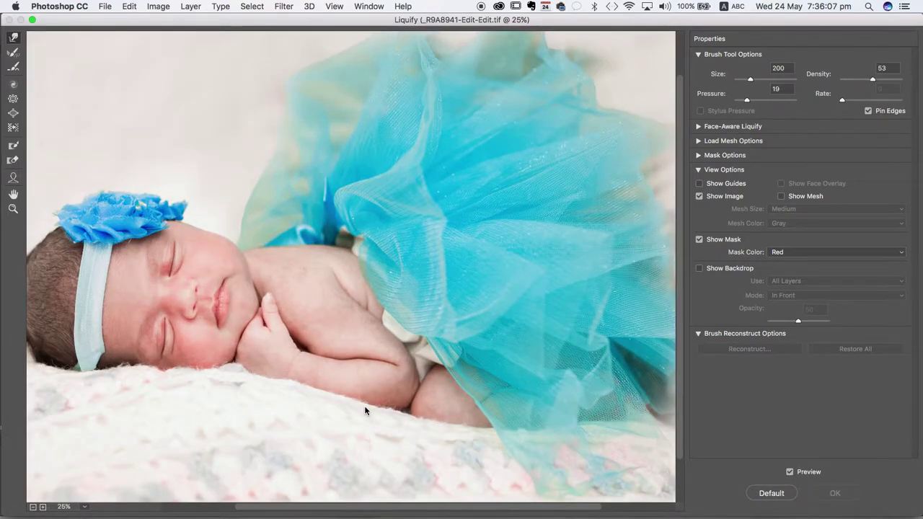
- Push the hair outline at the back of the baby's head inward with the Forward Warp tool at brush size 400
scroll(365, 408, up, 2)
scroll(170, 351, left, 5)
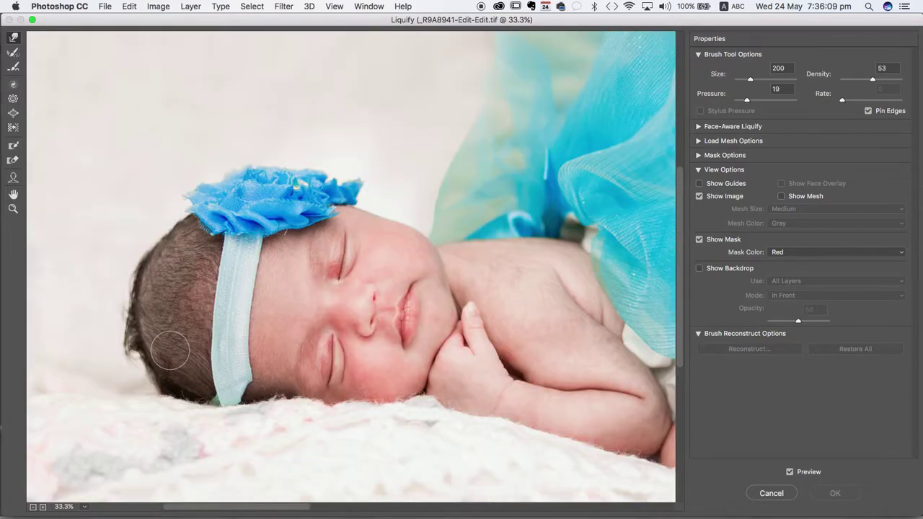
scroll(171, 351, up, 2)
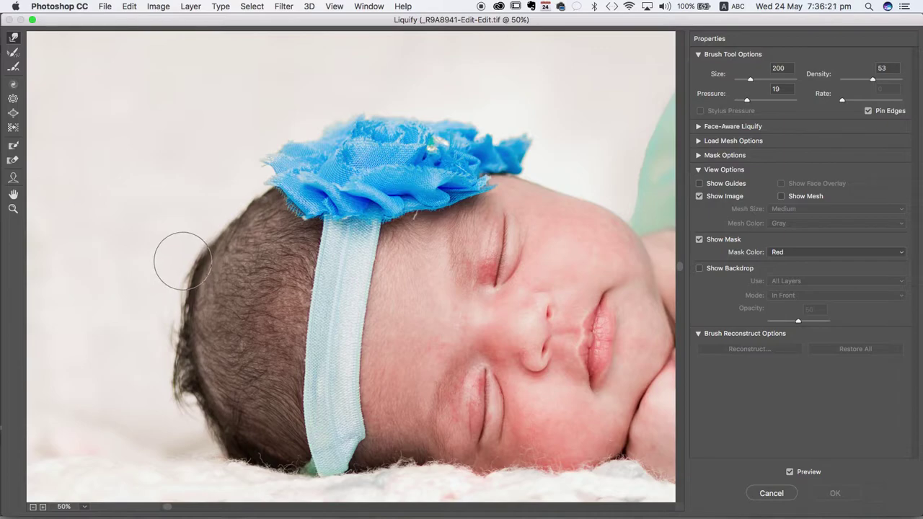
key(bracketright)
key(bracketright)
key(bracketright)
key(bracketright)
key(bracketright)
key(bracketright)
drag(163, 259, 192, 262)
drag(143, 317, 166, 325)
mouse_move(158, 283)
mouse_down()
mouse_move(183, 283)
mouse_move(175, 257)
mouse_move(202, 238)
mouse_up()
mouse_move(169, 336)
mouse_down()
mouse_move(184, 342)
mouse_move(177, 373)
mouse_move(190, 371)
mouse_move(181, 334)
mouse_up()
drag(176, 292, 191, 298)
drag(179, 258, 205, 268)
mouse_move(179, 358)
mouse_down()
mouse_move(198, 398)
mouse_move(181, 387)
mouse_up()
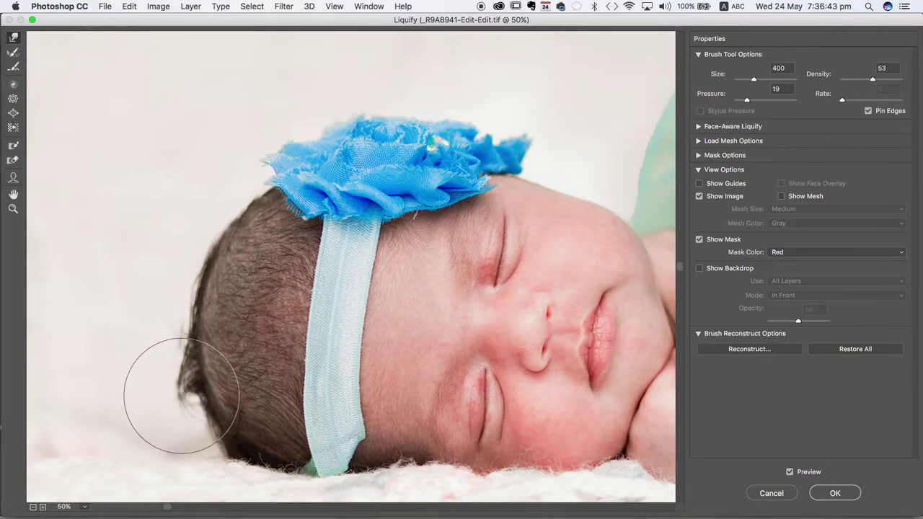
mouse_move(192, 422)
mouse_down()
mouse_move(203, 426)
mouse_move(181, 382)
mouse_move(195, 392)
mouse_up()
mouse_move(169, 359)
mouse_down()
mouse_move(179, 354)
mouse_move(179, 301)
mouse_up()
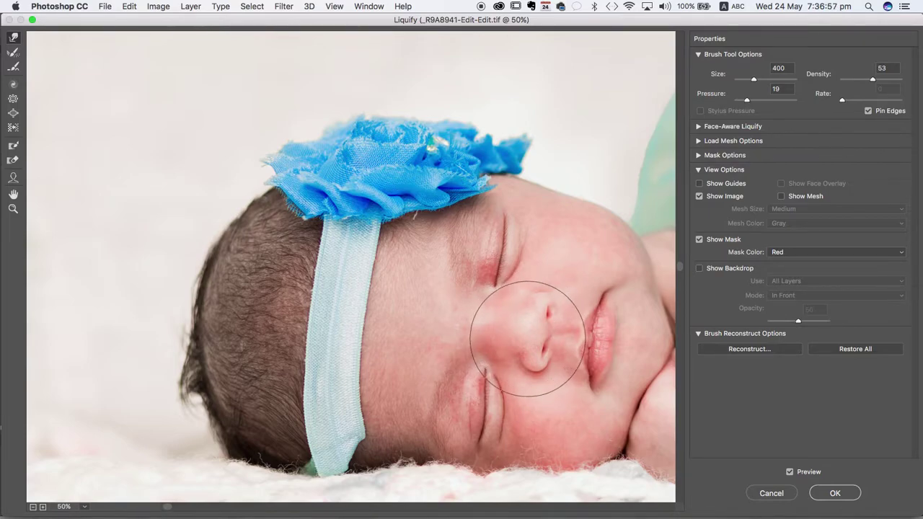
- Try to warp the baby's nose with the Forward Warp tool at brush size 100
key(bracketleft)
key(bracketleft)
key(bracketleft)
key(bracketleft)
key(bracketleft)
key(bracketleft)
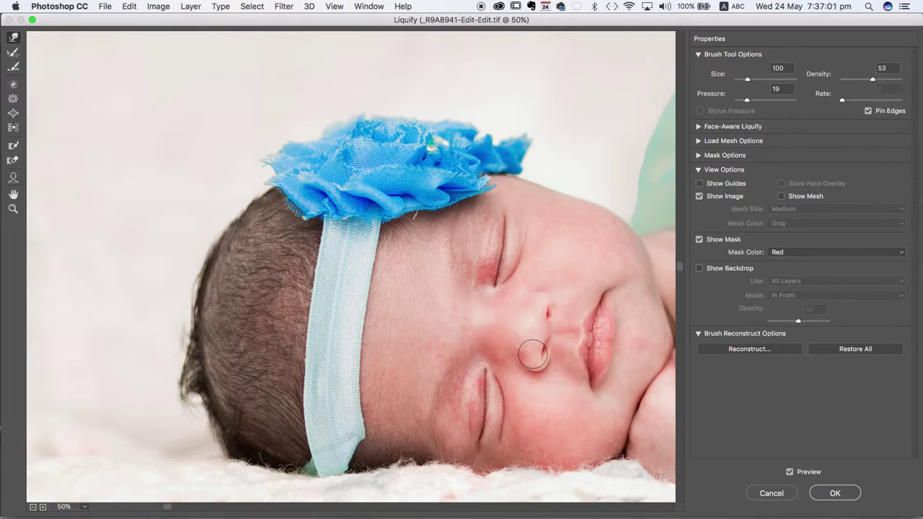
drag(535, 358, 542, 304)
key(super+z)
- Round the back of the baby's head further with short inward pushes, enlarging the warp brush to 600
key(bracketright)
key(bracketright)
key(bracketright)
key(bracketright)
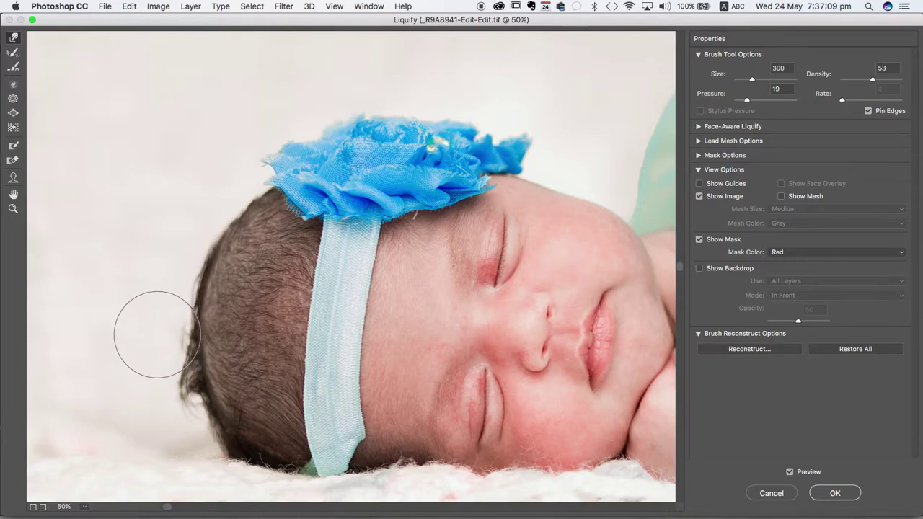
key(bracketright)
key(bracketright)
key(bracketright)
key(bracketright)
key(bracketright)
key(bracketright)
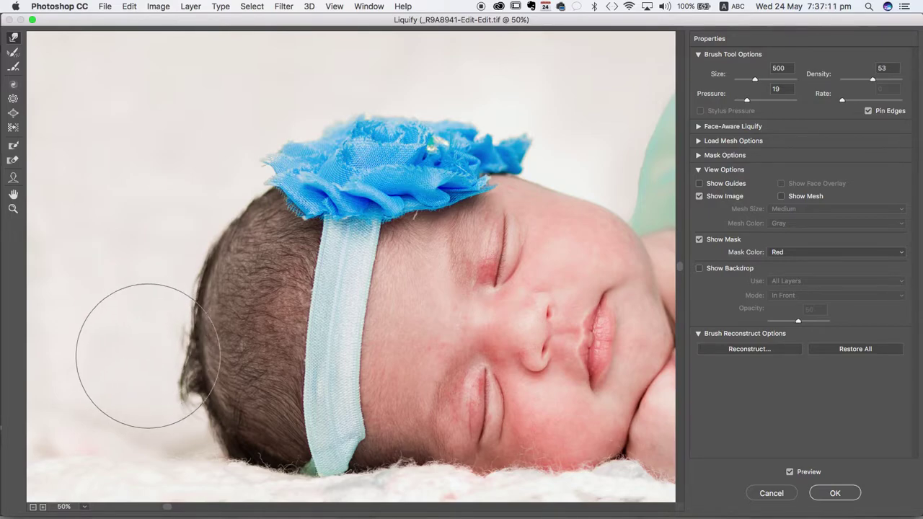
drag(128, 336, 158, 332)
drag(161, 291, 168, 291)
drag(176, 251, 186, 249)
drag(151, 360, 163, 375)
- Toggle the backdrop display to compare the reshaped head with the original
scroll(303, 397, right, 15)
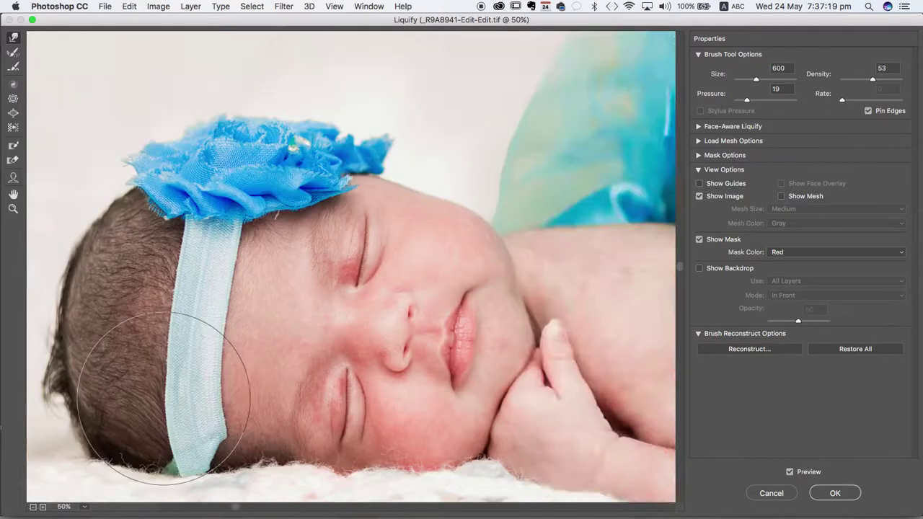
scroll(164, 398, left, 15)
scroll(165, 396, right, 5)
scroll(165, 402, left, 4)
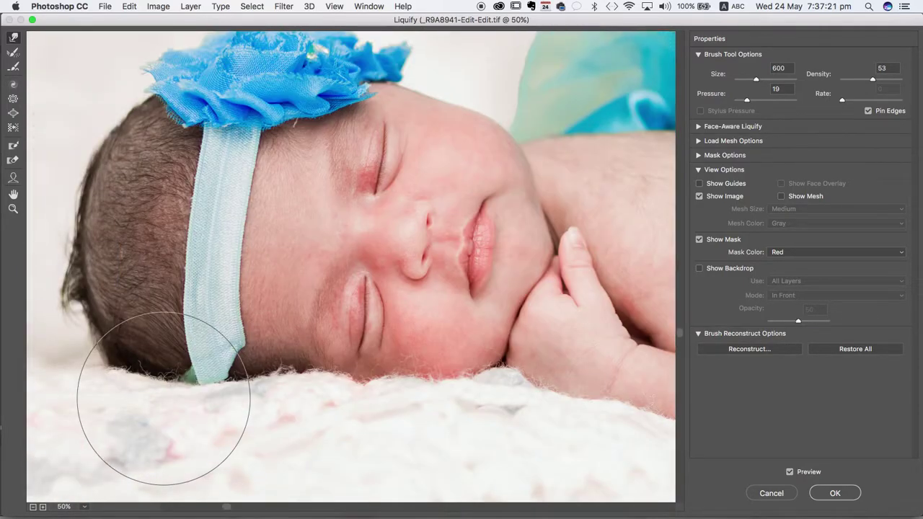
click(698, 268)
click(698, 268)
click(698, 268)
click(698, 268)
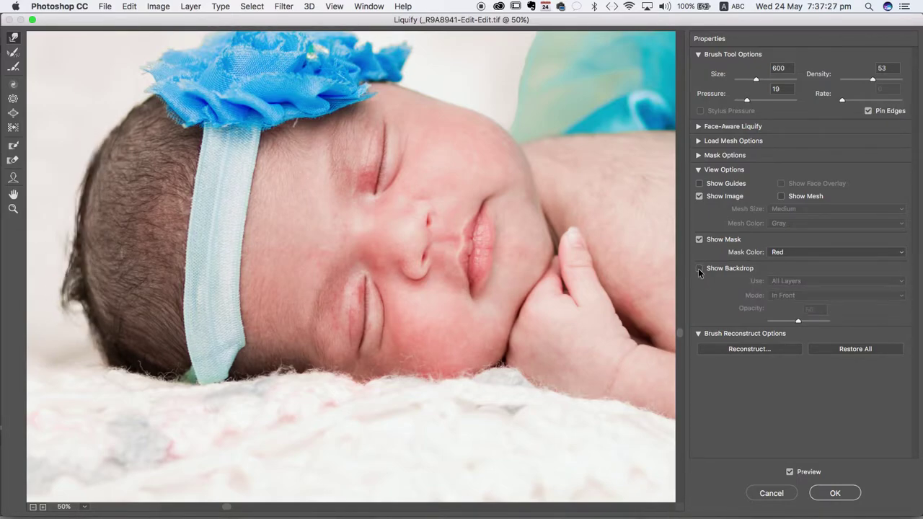
- Toggle the Liquify preview to compare the head's shape before and after warping
click(790, 471)
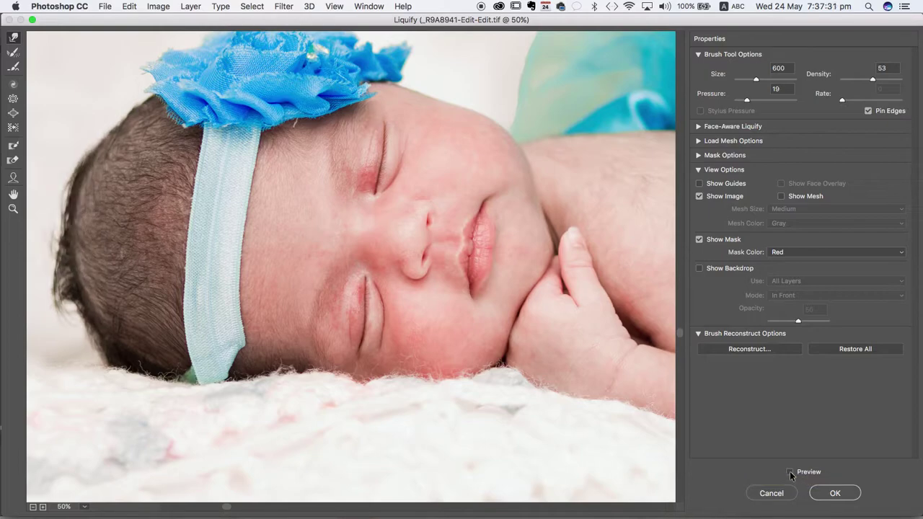
click(789, 471)
click(789, 471)
click(789, 471)
click(790, 471)
click(789, 471)
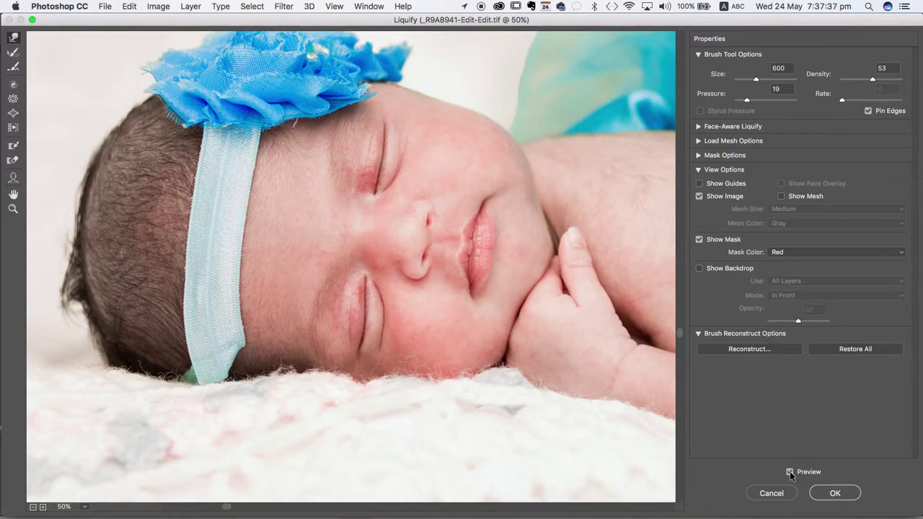
- Nudge the contour of the baby's upper cheek inward with the Forward Warp tool at brush size 500
key(super+minus)
key(super+minus)
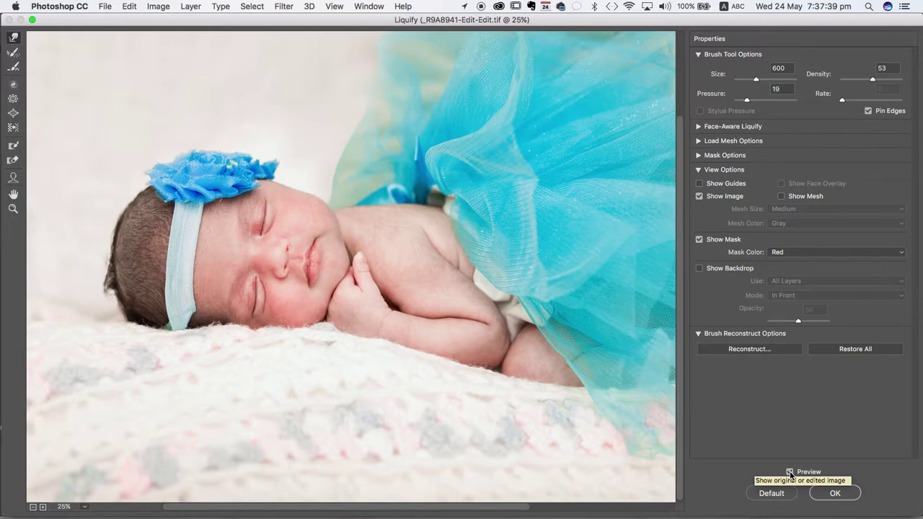
key(super+minus)
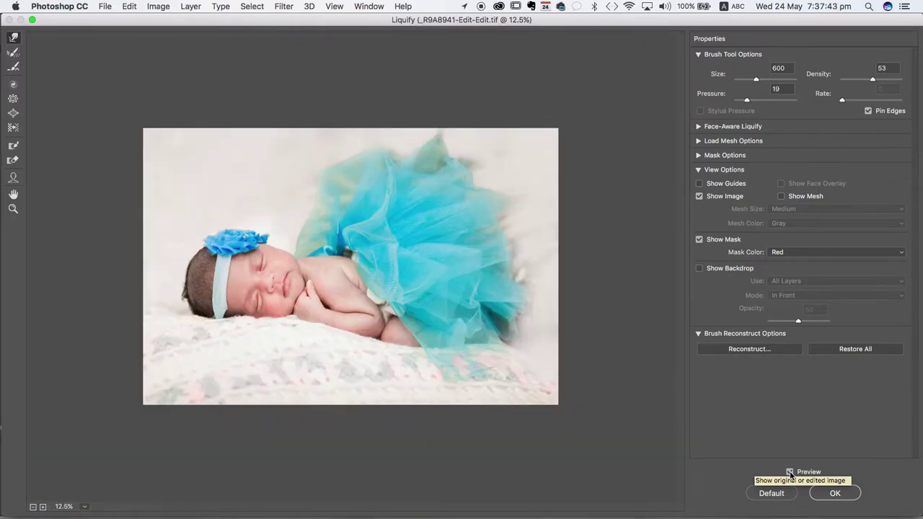
key(super+plus)
key(super+plus)
key(super+plus)
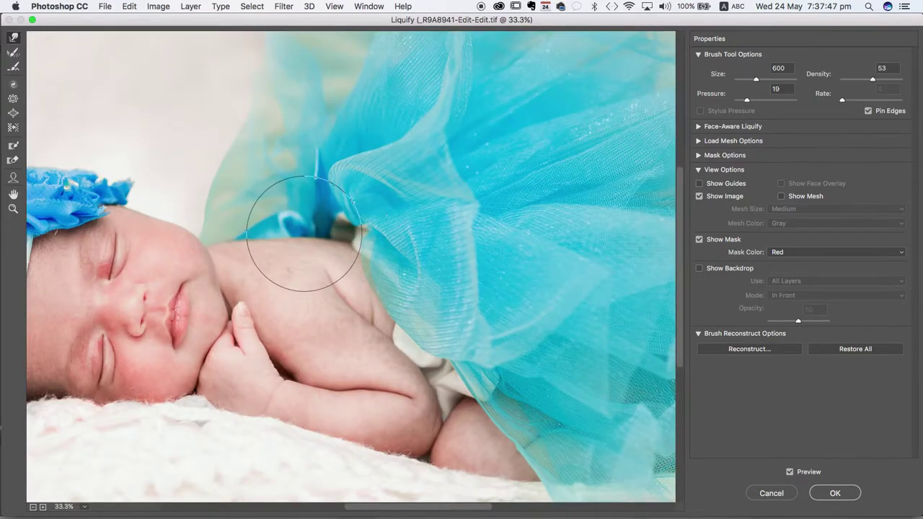
scroll(295, 216, left, 5)
scroll(296, 216, down, 2)
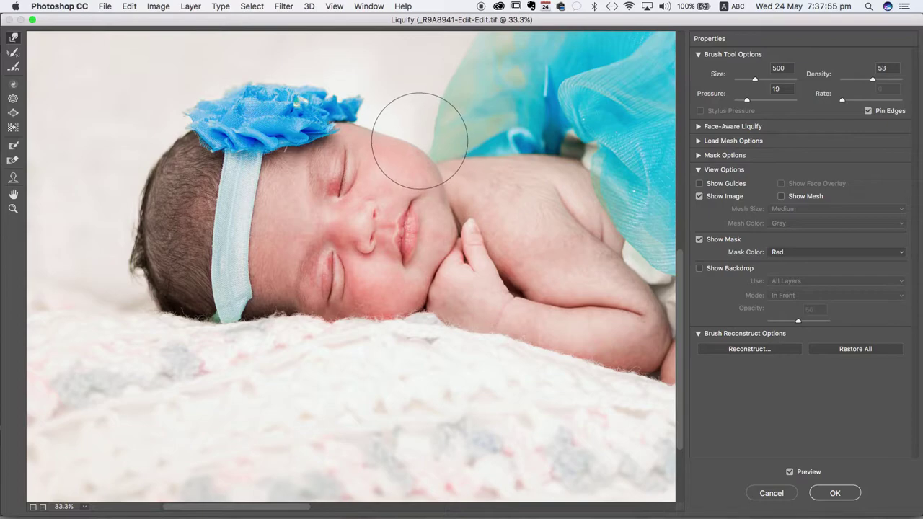
mouse_move(418, 155)
mouse_down()
mouse_move(411, 137)
mouse_move(381, 132)
mouse_up()
key(bracketleft)
- Toggle the Liquify preview repeatedly to compare the baby's cheek and head outline before and after the warp
click(791, 472)
click(790, 472)
click(790, 473)
click(790, 472)
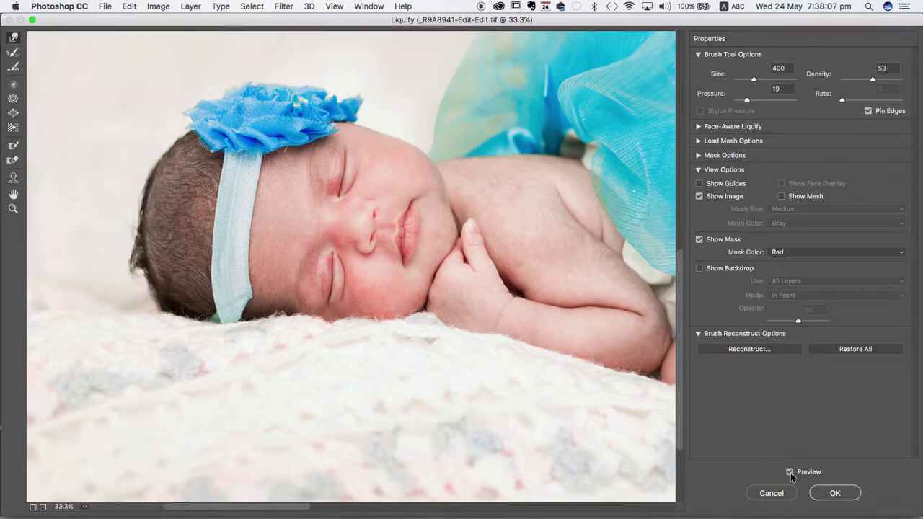
click(790, 472)
click(790, 472)
click(790, 472)
click(790, 472)
click(790, 472)
click(790, 472)
- View the baby's face at 66.7%, reduce the warp brush size to 200 and expand the Face-Aware Liquify options
scroll(421, 229, up, 1)
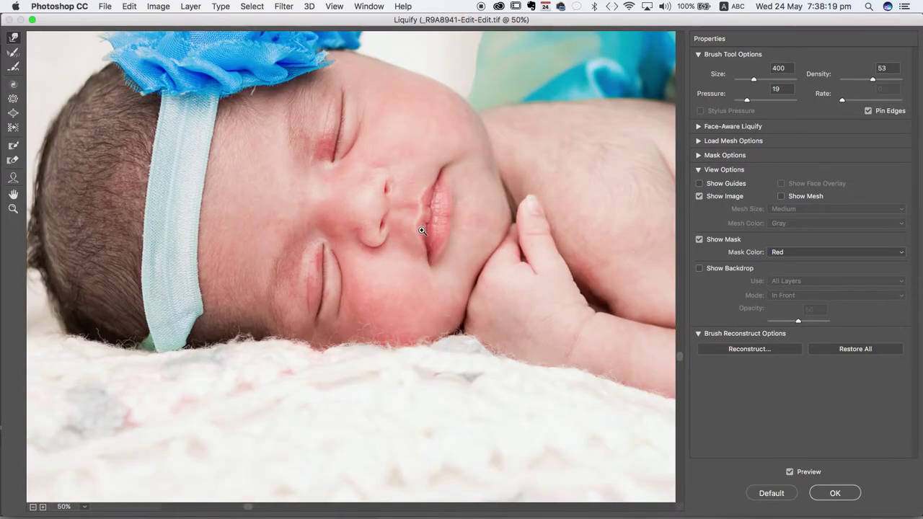
scroll(422, 229, up, 1)
scroll(422, 229, up, 5)
scroll(421, 230, left, 5)
scroll(422, 229, right, 5)
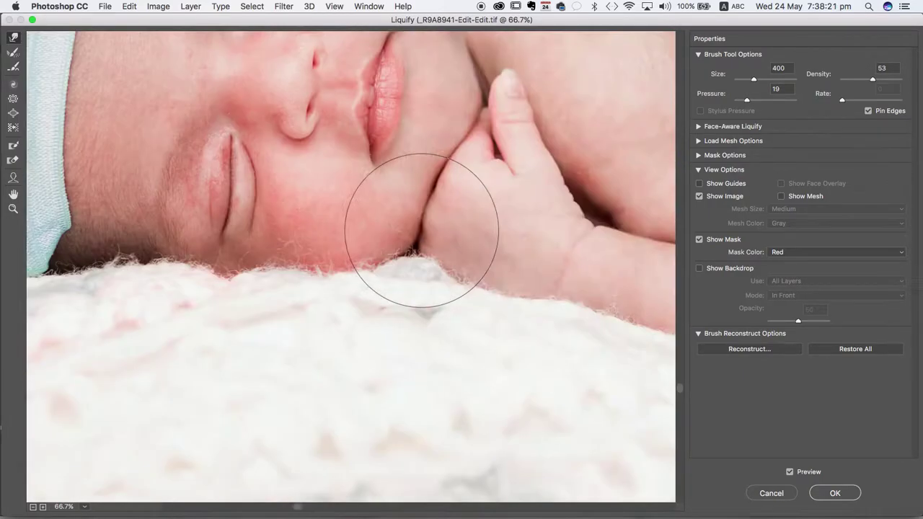
scroll(422, 230, up, 5)
scroll(422, 229, right, 3)
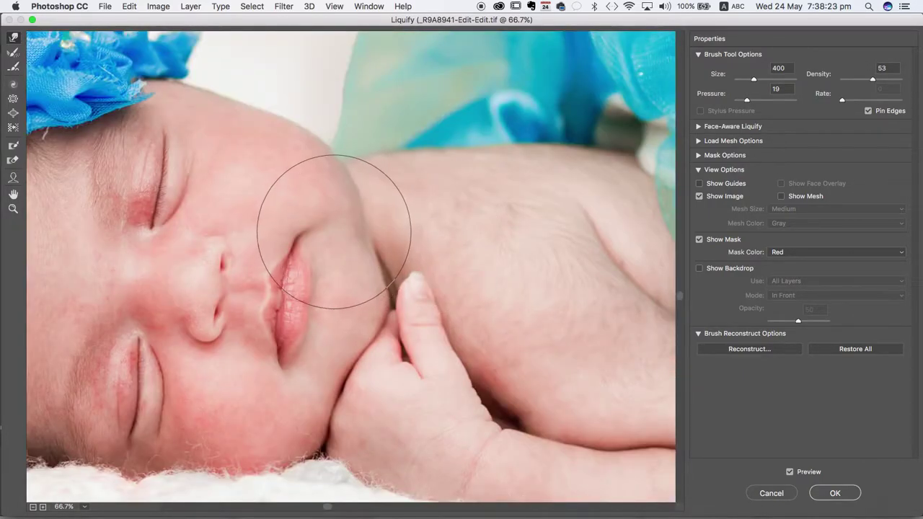
key(bracketleft)
key(bracketleft)
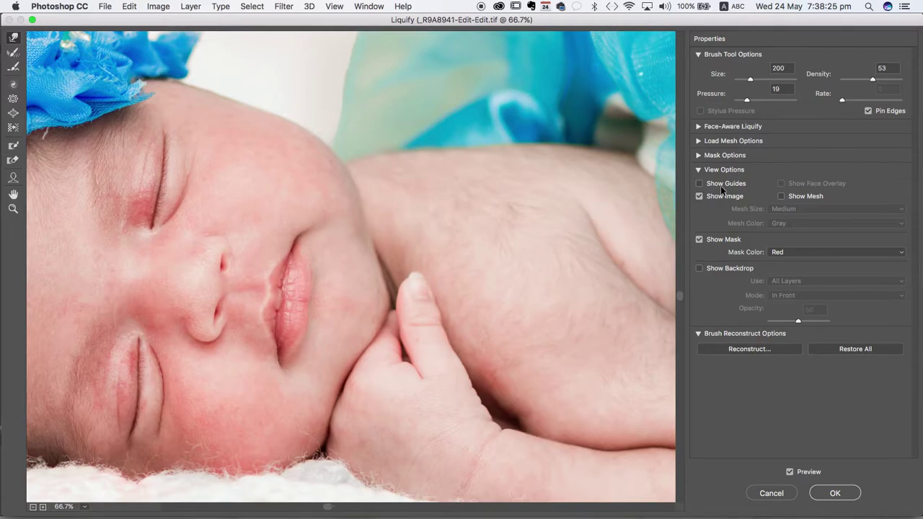
click(698, 127)
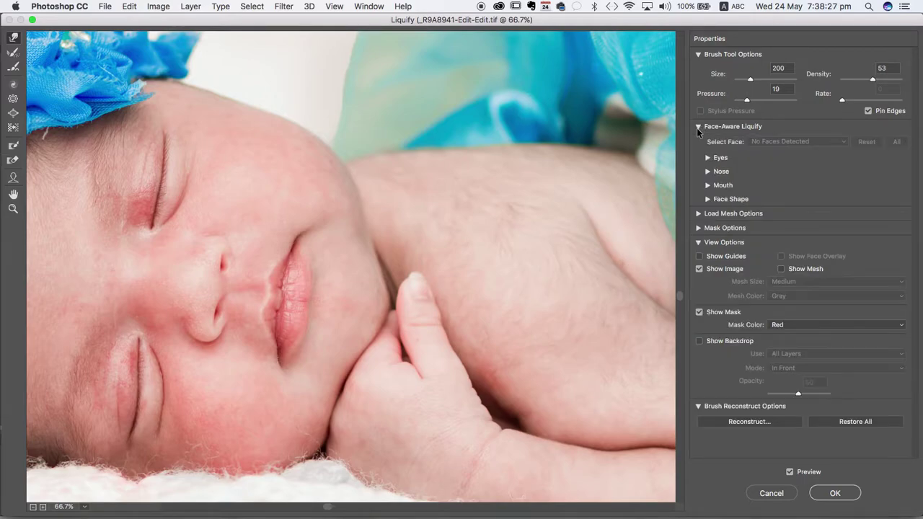
- Expand the Face-Aware Liquify mouth options and apply the Liquify warp to the photo
click(707, 185)
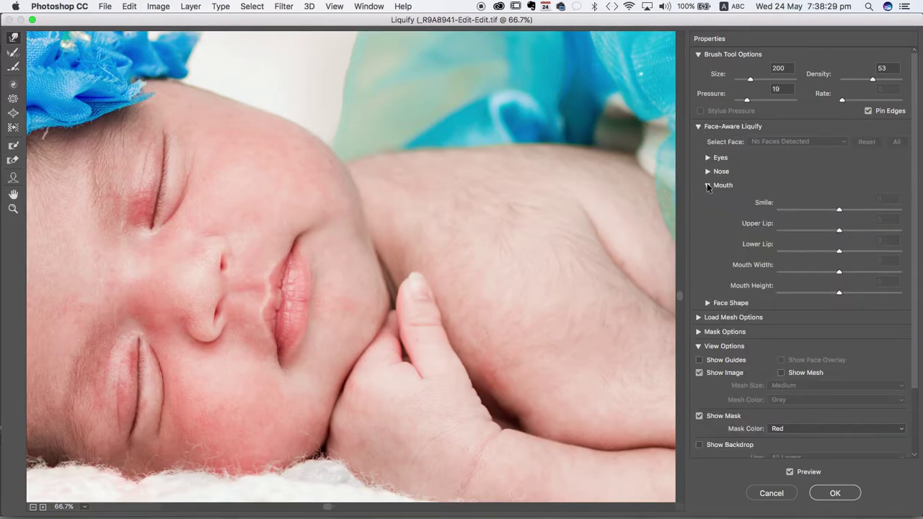
mouse_move(839, 274)
mouse_down()
mouse_move(853, 272)
mouse_move(815, 263)
mouse_up()
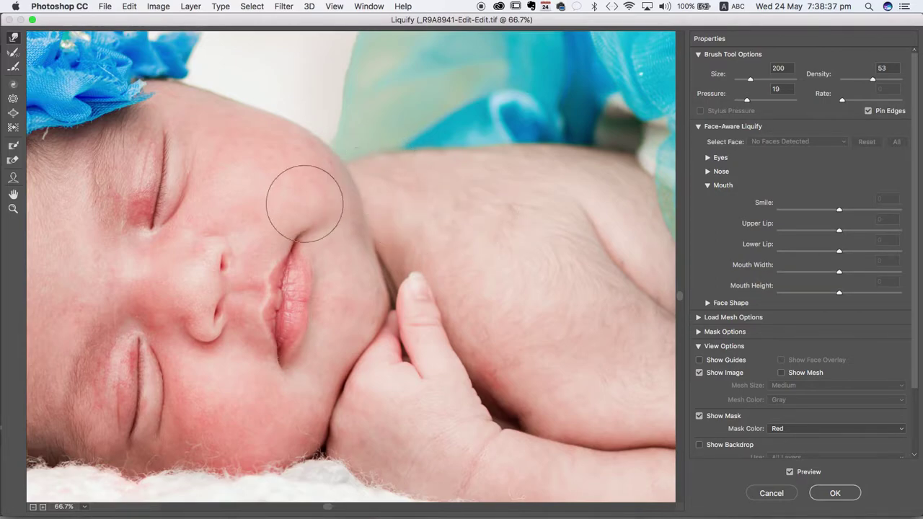
key(super+space)
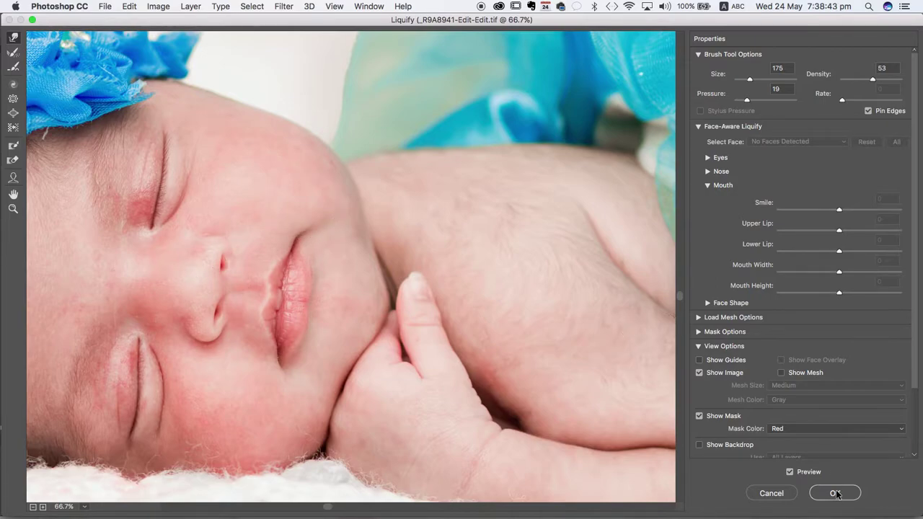
key(super+minus)
key(super+minus)
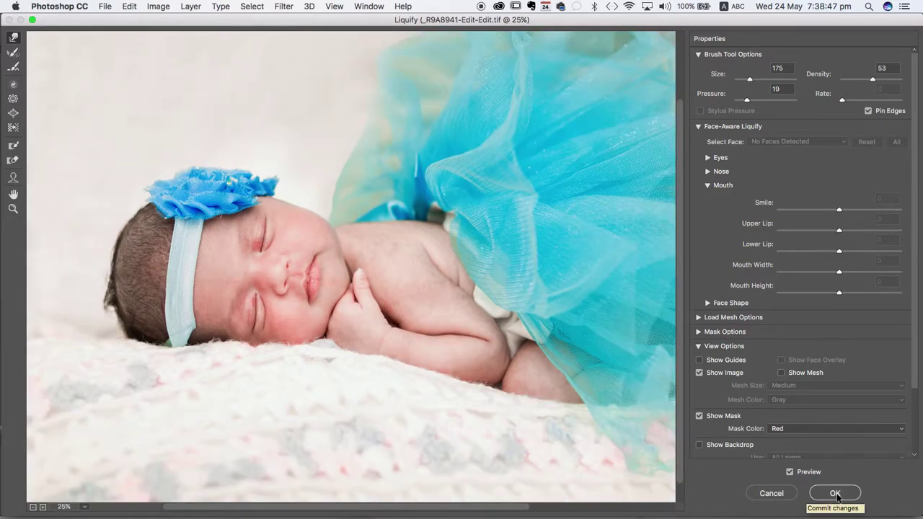
click(835, 494)
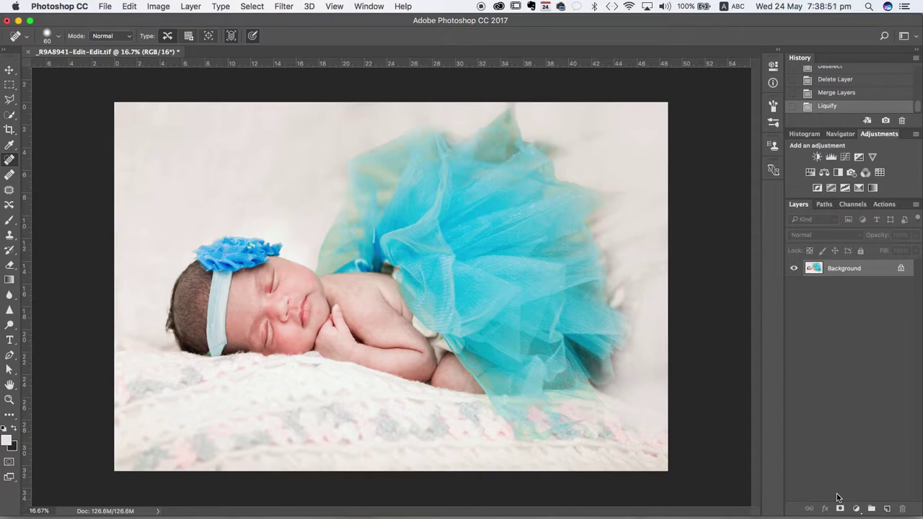
- Rotate the whole image 90° clockwise so the baby's face is upright
click(156, 9)
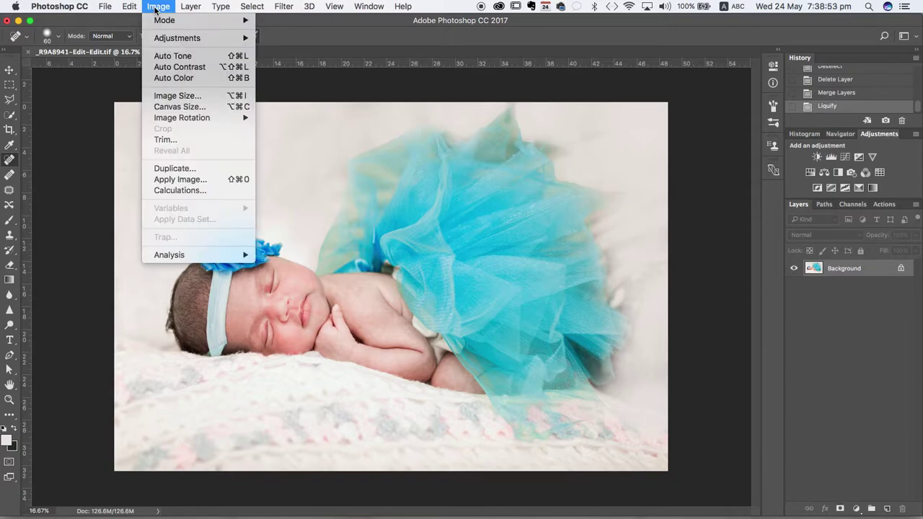
mouse_move(230, 117)
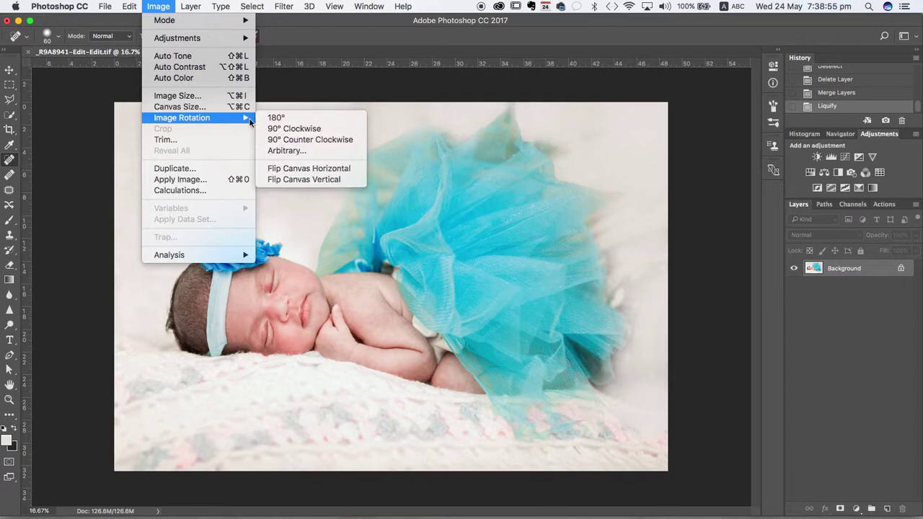
click(294, 128)
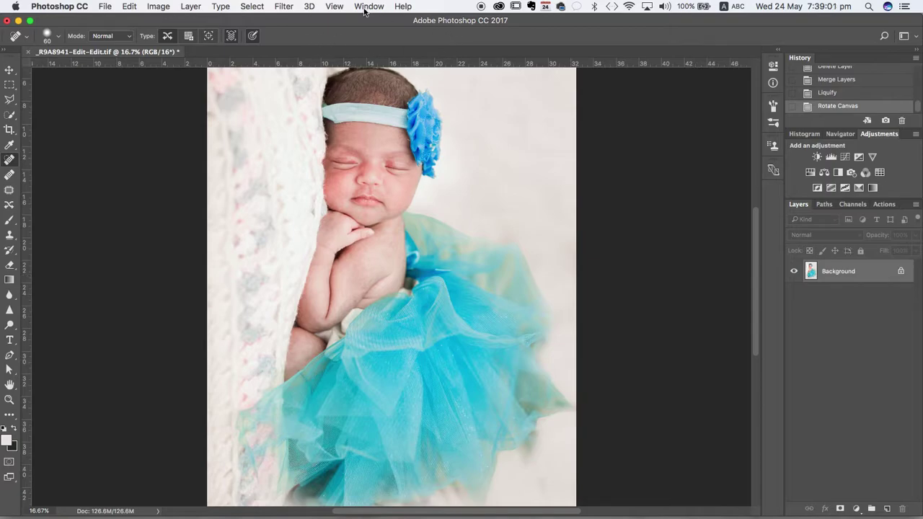
- Start the Liquify filter on the rotated photo and set the detected face's Smile to 22
click(283, 6)
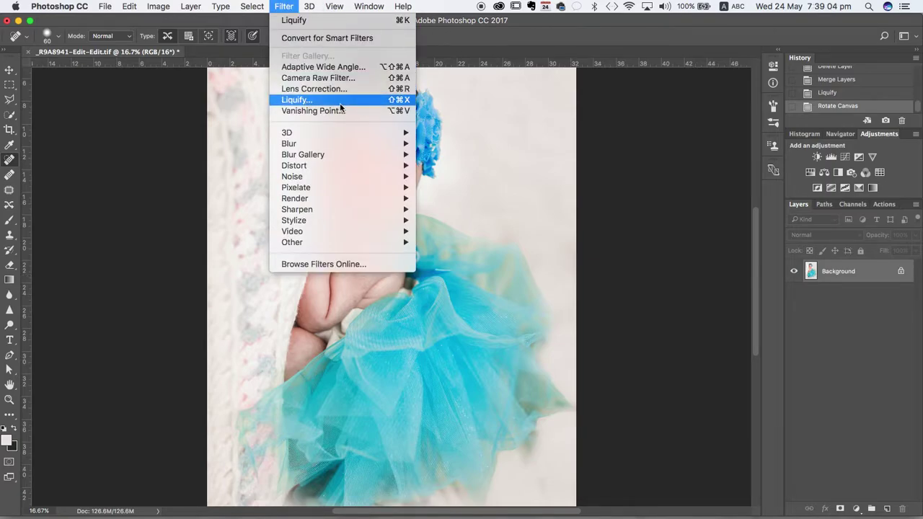
click(385, 101)
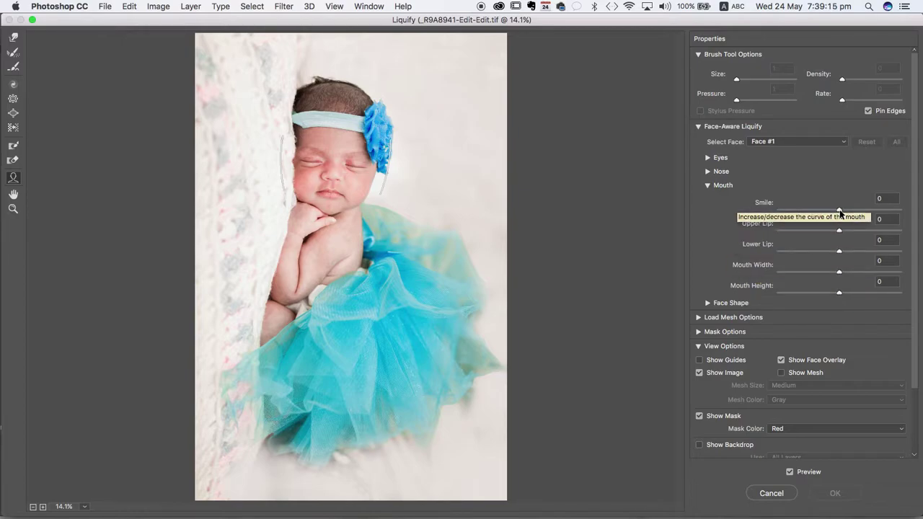
drag(839, 212, 852, 212)
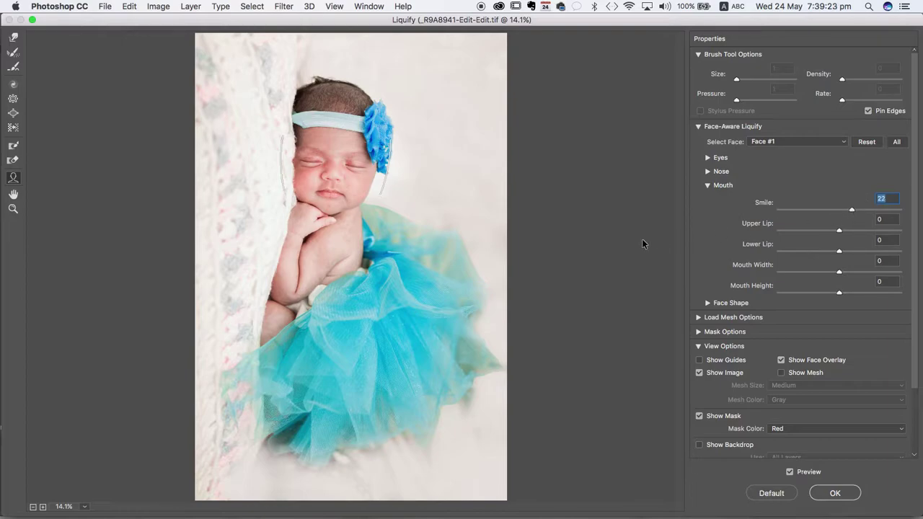
- Raise the corner of the baby's mouth with the Face tool until Smile is 42, working at 50% view
key(super+equal)
key(super+equal)
key(super+equal)
scroll(319, 99, up, 1)
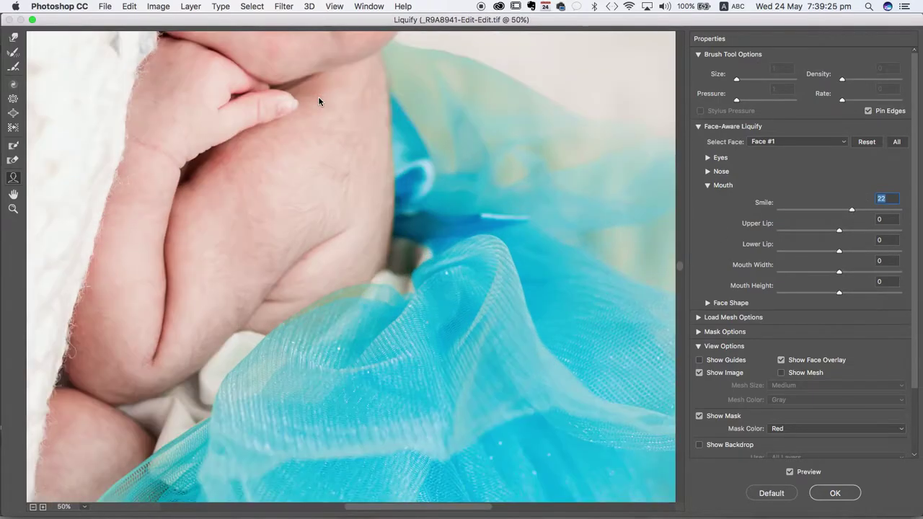
scroll(318, 97, up, 5)
scroll(318, 97, down, 5)
mouse_move(287, 184)
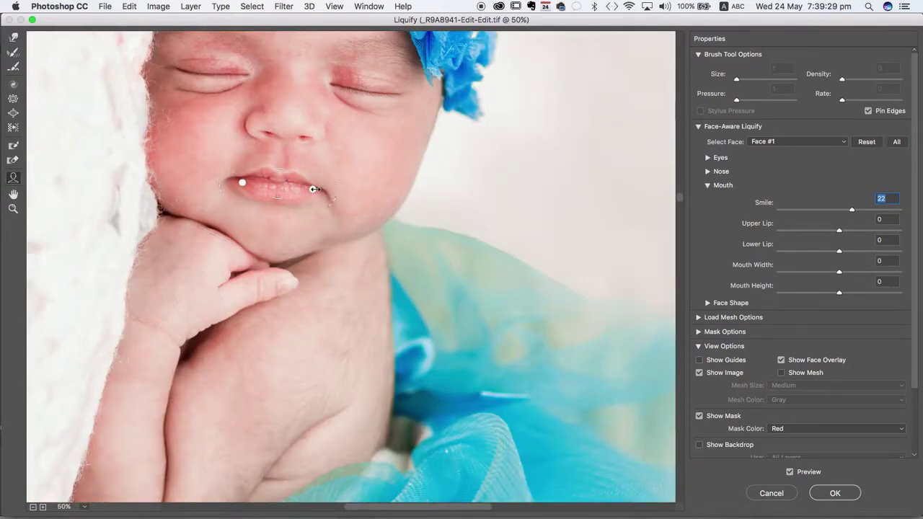
click(336, 194)
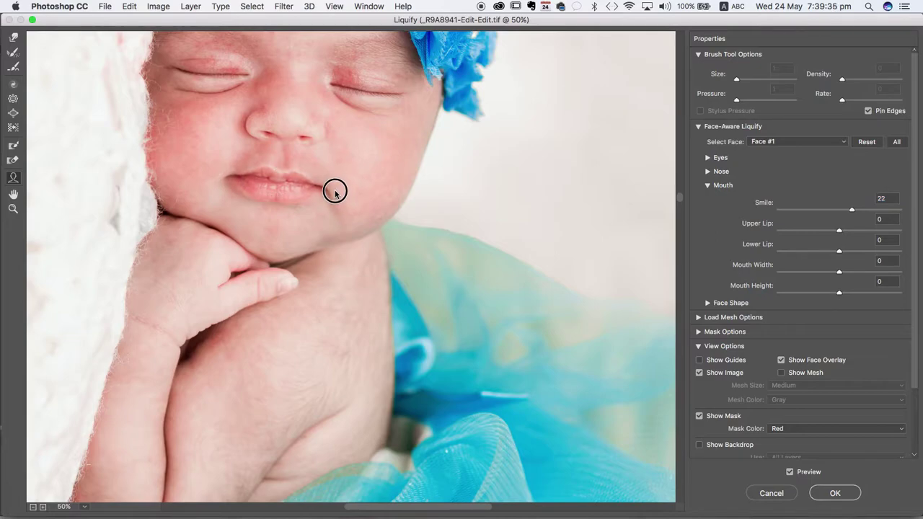
drag(335, 194, 335, 191)
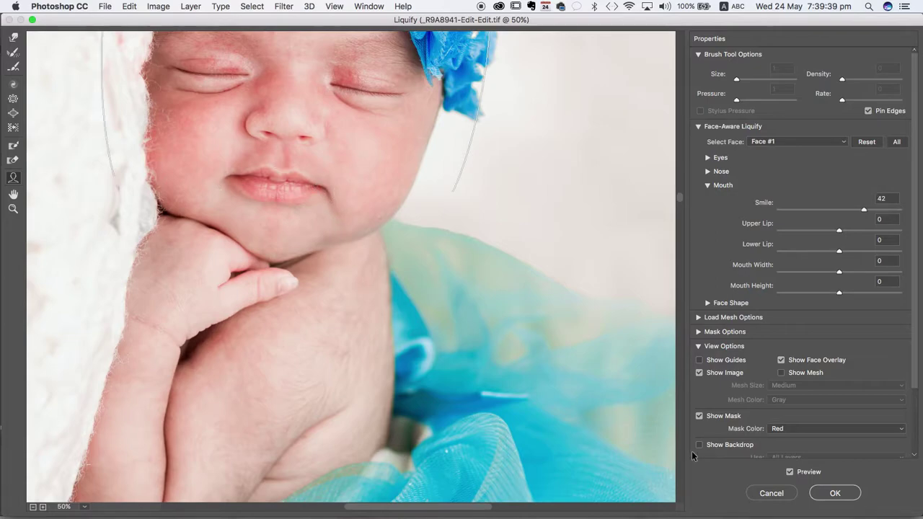
- Toggle the Liquify preview repeatedly to compare the baby's mouth before and after the smile adjustment
click(790, 472)
click(789, 473)
click(790, 472)
click(790, 472)
click(790, 472)
click(789, 472)
click(790, 472)
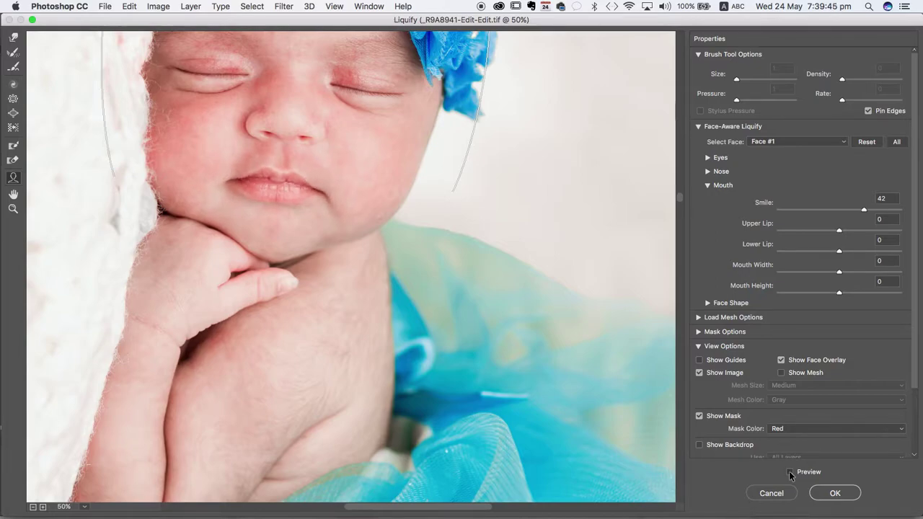
click(790, 473)
click(790, 473)
click(789, 472)
click(789, 472)
click(789, 473)
click(789, 472)
click(789, 472)
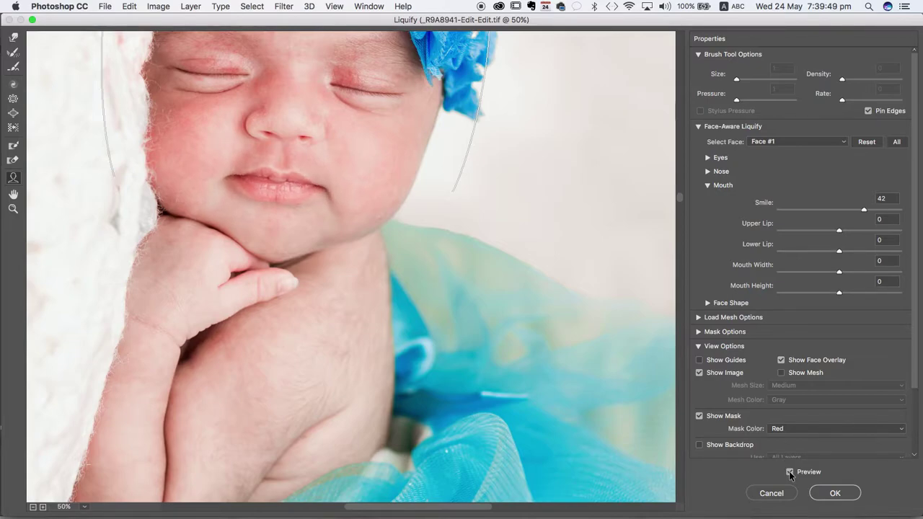
- Apply the Liquify smile adjustment and rotate the image 90° counter-clockwise
click(832, 493)
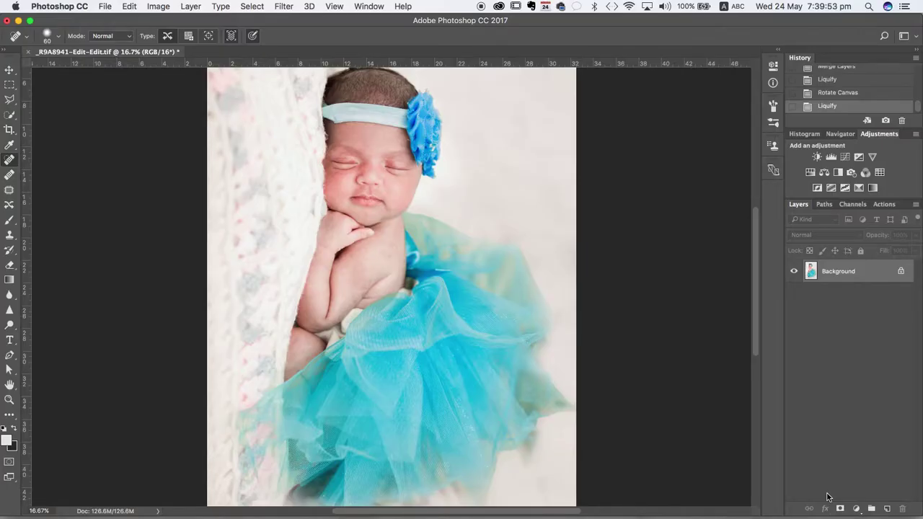
click(160, 7)
mouse_move(200, 119)
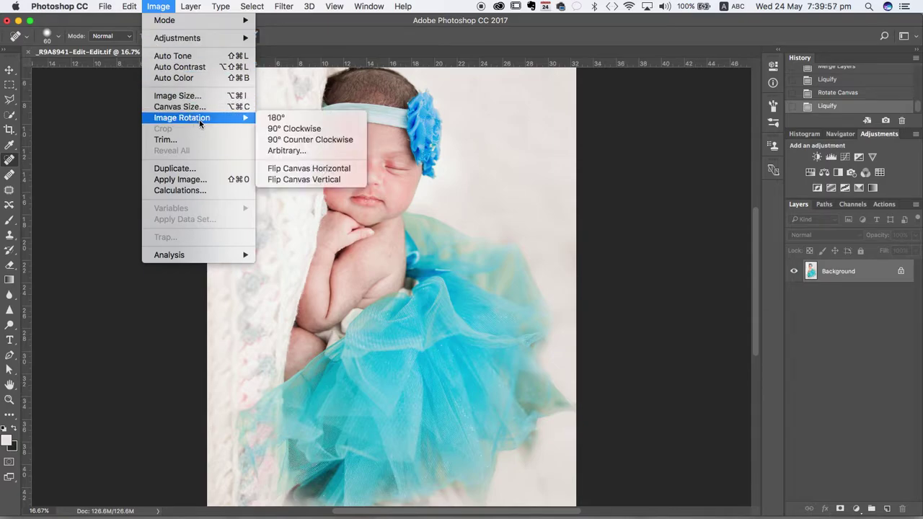
click(294, 140)
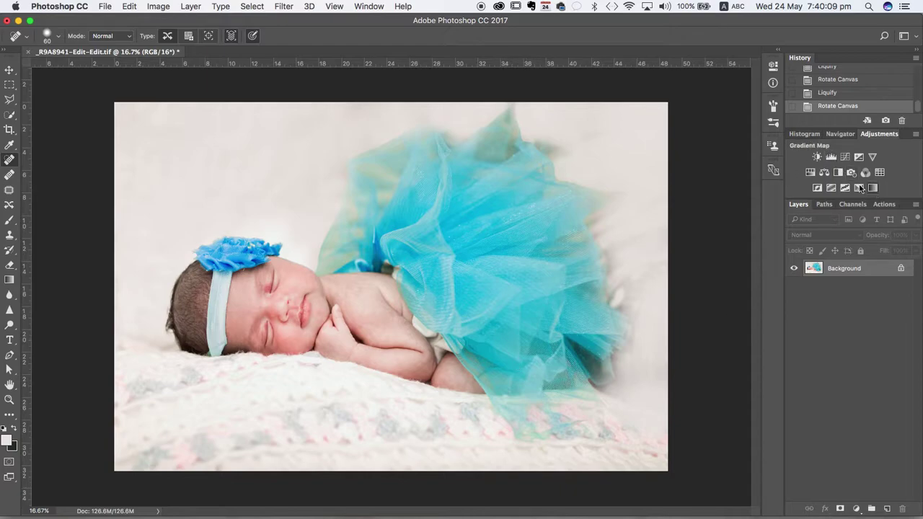
- Add a Black & White adjustment layer with Reds at 35 and Blues at -43, and lower the Yellows slightly
click(838, 173)
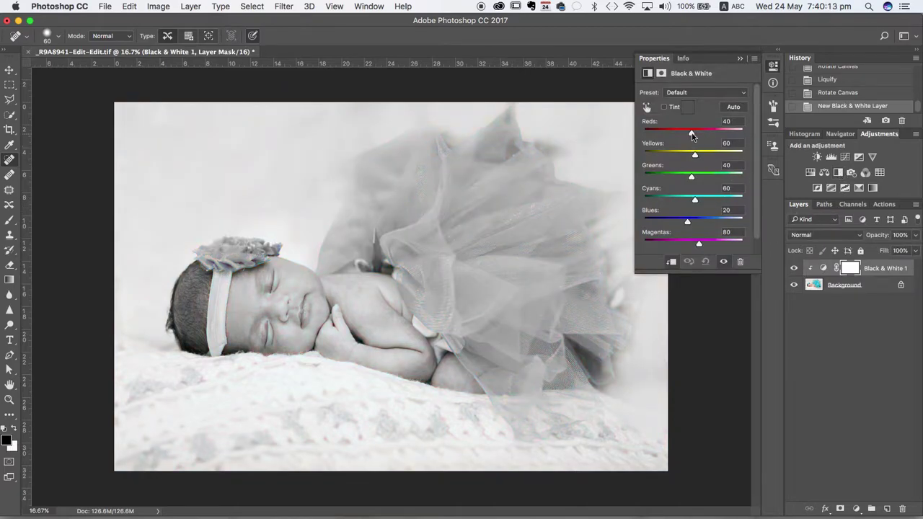
mouse_move(693, 135)
mouse_down()
mouse_move(700, 135)
mouse_move(678, 135)
mouse_move(690, 135)
mouse_up()
mouse_move(688, 223)
mouse_down()
mouse_move(653, 221)
mouse_move(675, 222)
mouse_up()
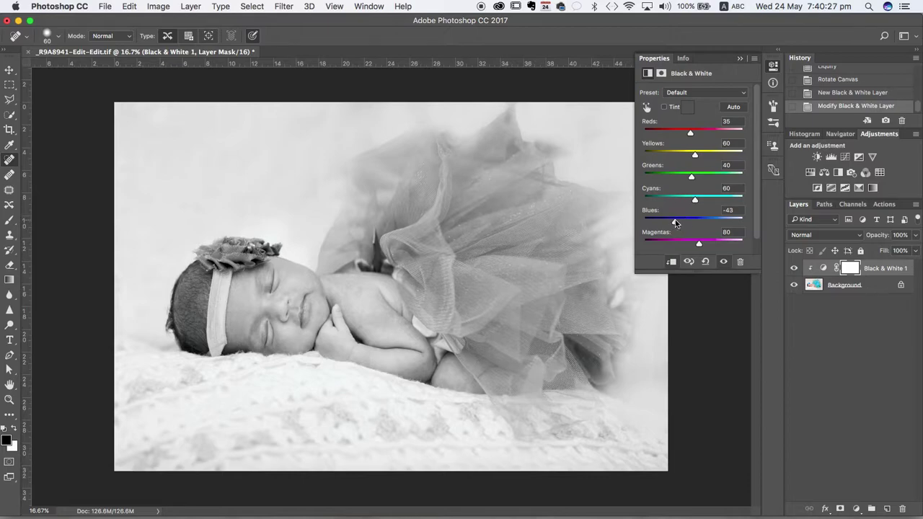
mouse_move(696, 155)
mouse_down()
mouse_move(705, 156)
mouse_move(692, 156)
mouse_up()
click(739, 59)
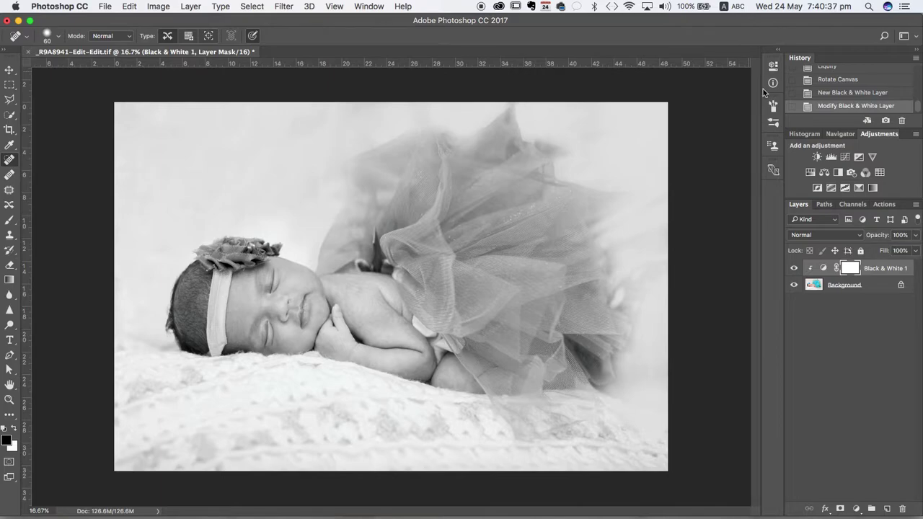
- Add a Brightness/Contrast adjustment layer with contrast 49 and brightness -14
click(816, 157)
drag(693, 143, 717, 147)
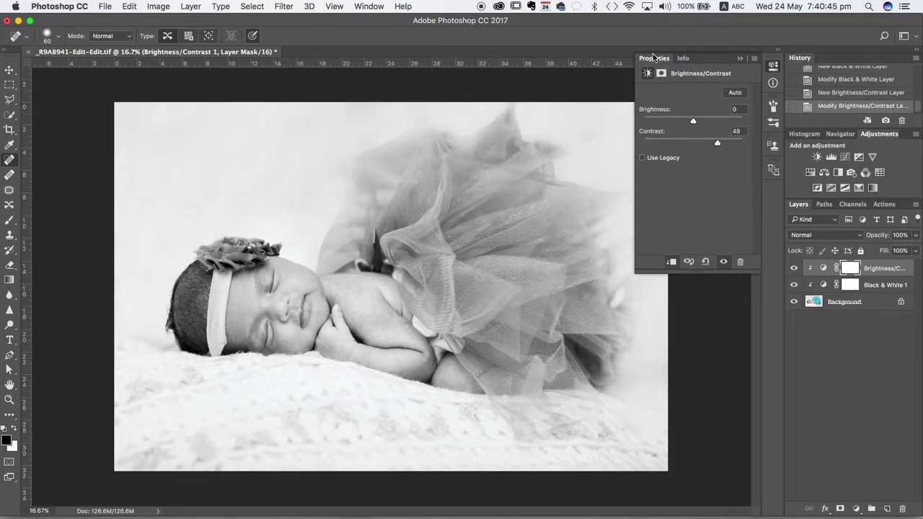
click(739, 57)
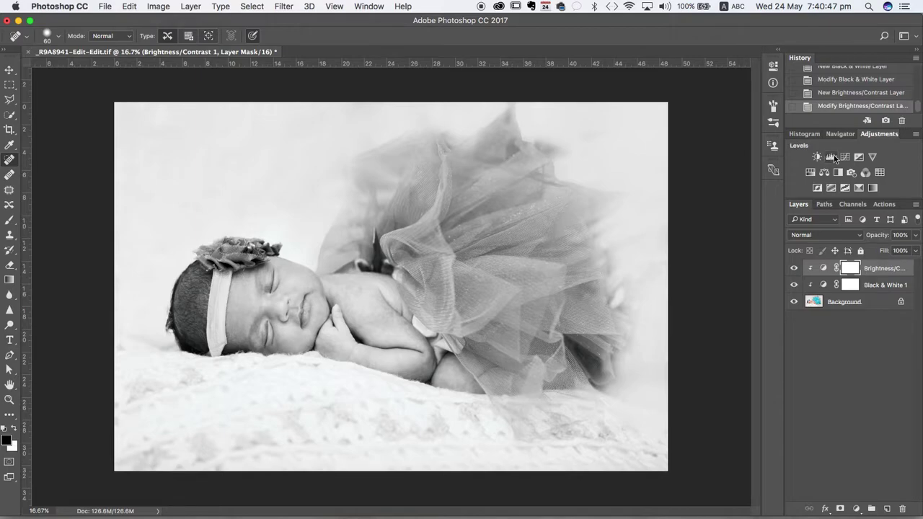
double_click(824, 267)
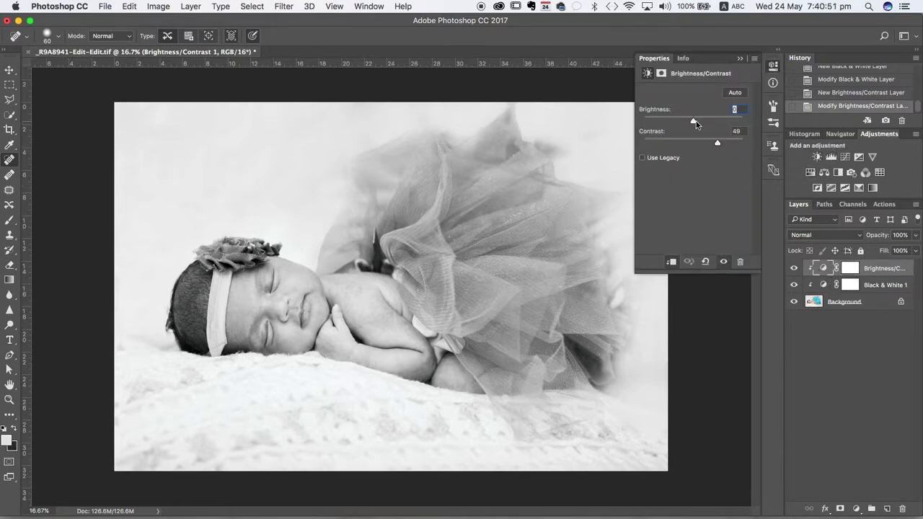
drag(693, 122, 688, 121)
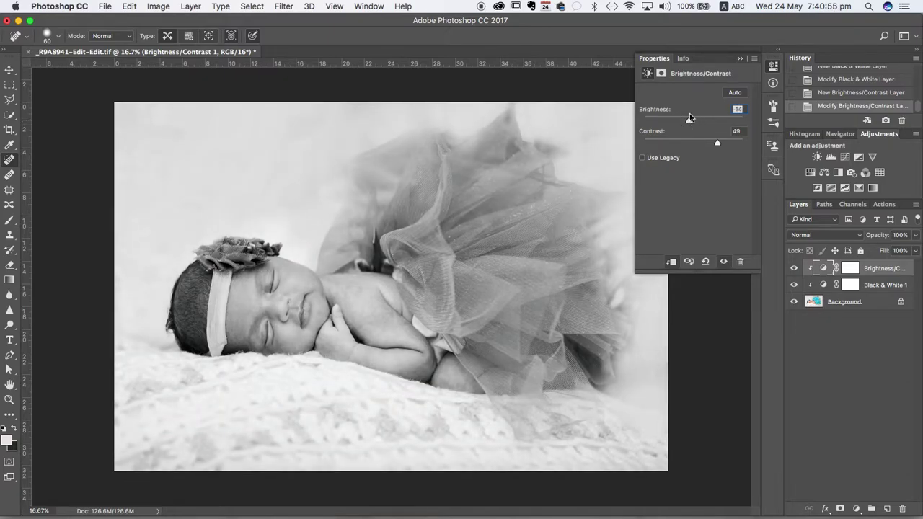
click(740, 58)
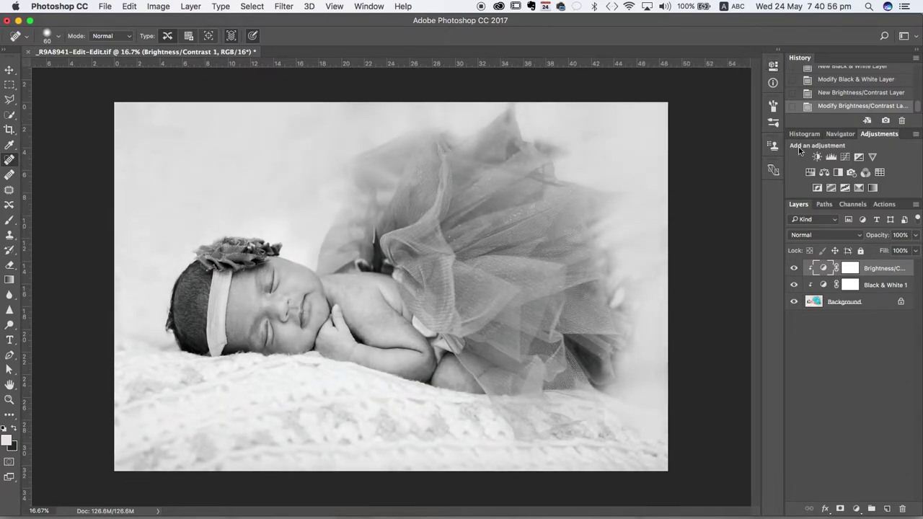
- Add a Gradient Map adjustment layer above the Brightness/Contrast layer and reverse its gradient
click(872, 188)
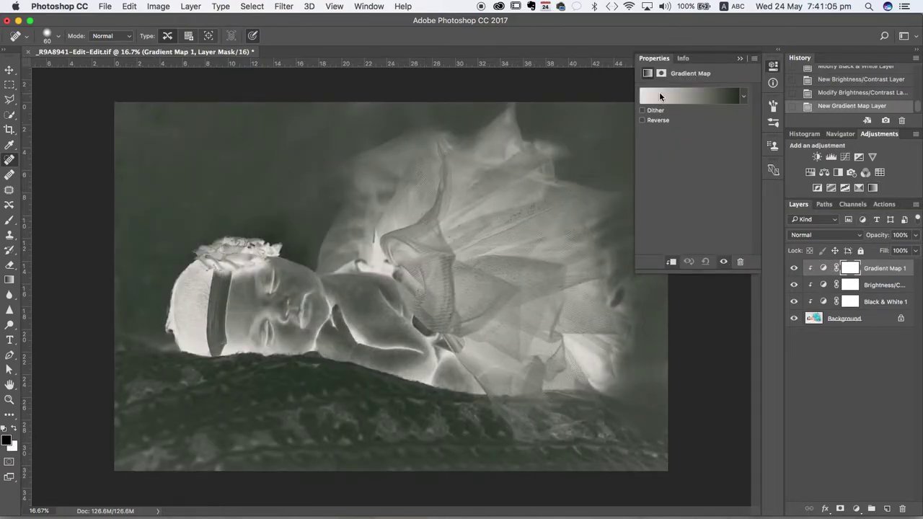
click(643, 120)
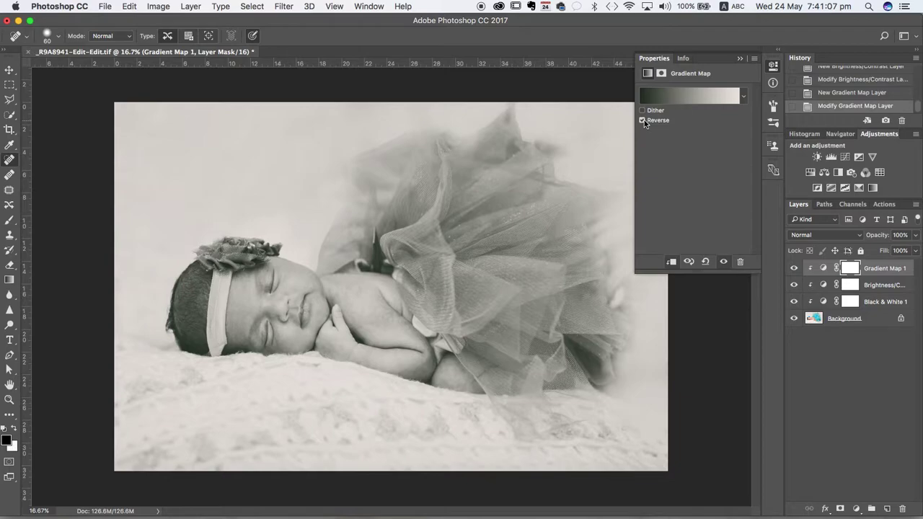
- Set the gradient map's dark end stop to black (000000) and move the Gradient Editor clear of the baby
click(703, 101)
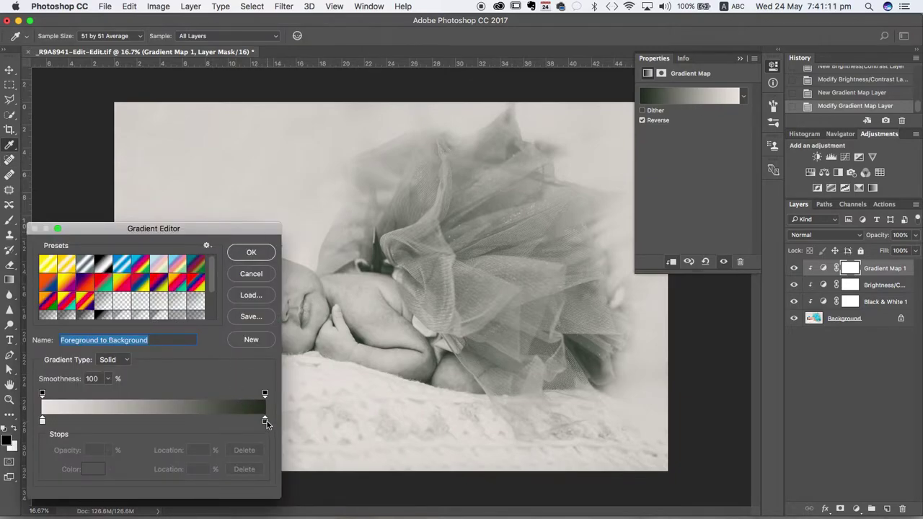
click(265, 421)
click(88, 473)
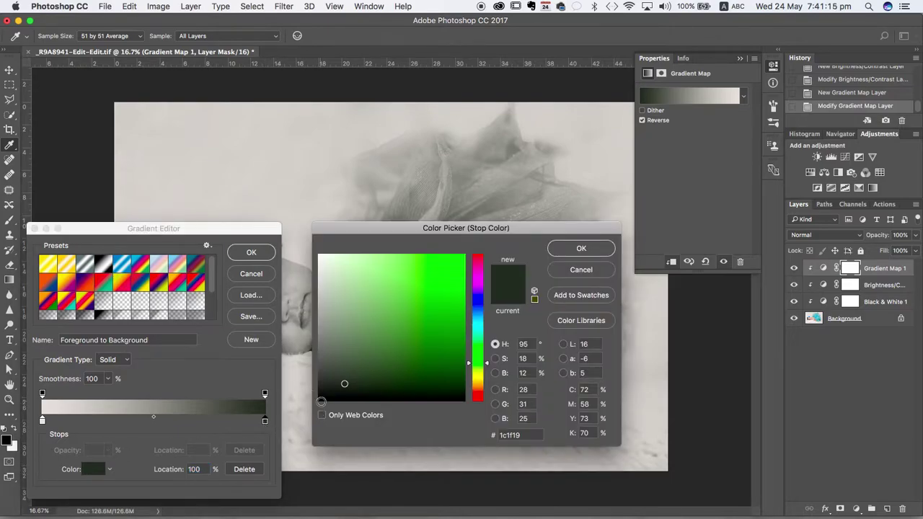
click(320, 400)
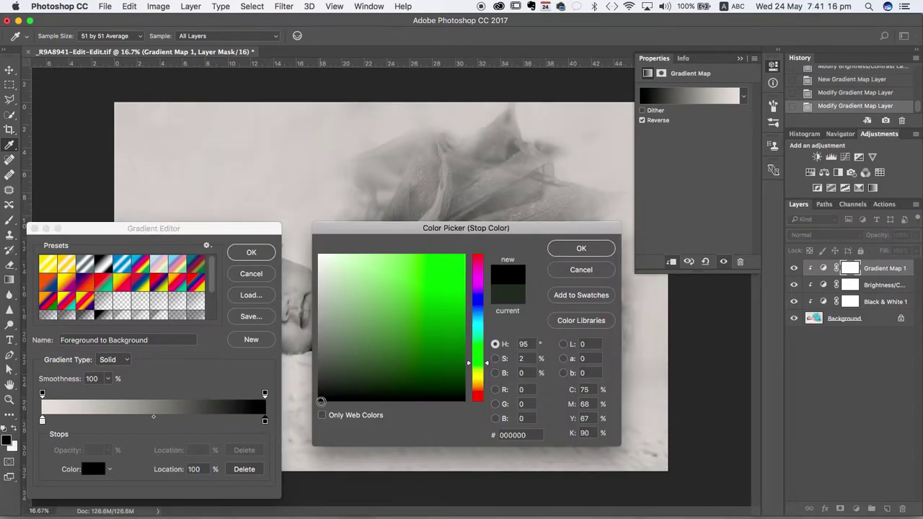
click(569, 248)
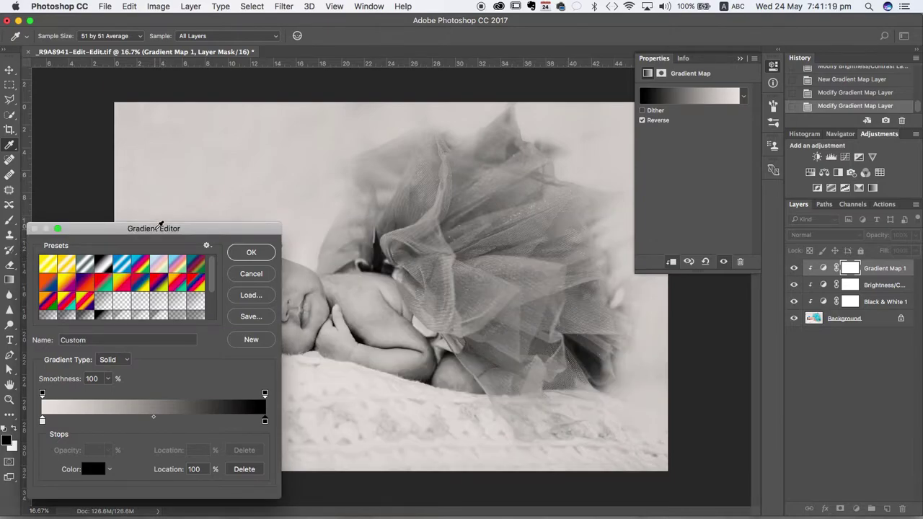
drag(161, 225, 642, 175)
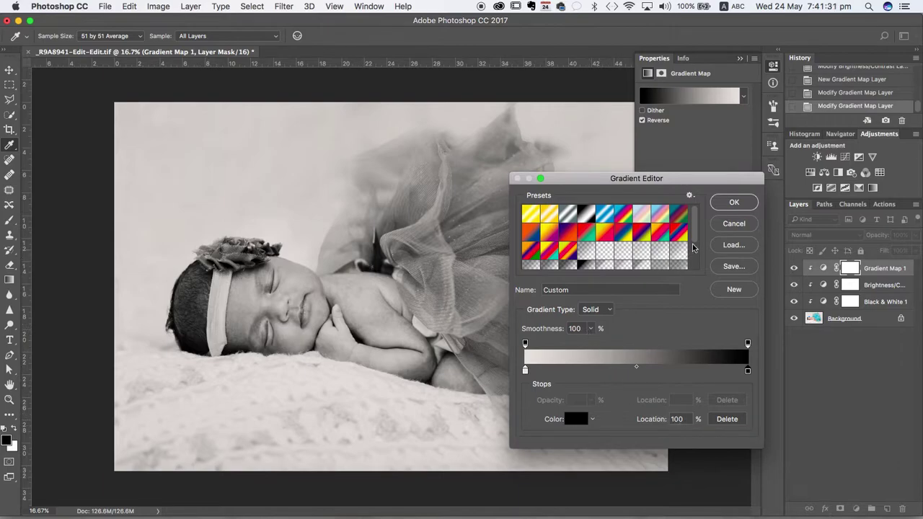
- Apply the gradient edit and hide the Brightness/Contrast layer after comparing the photo with and without it
click(731, 203)
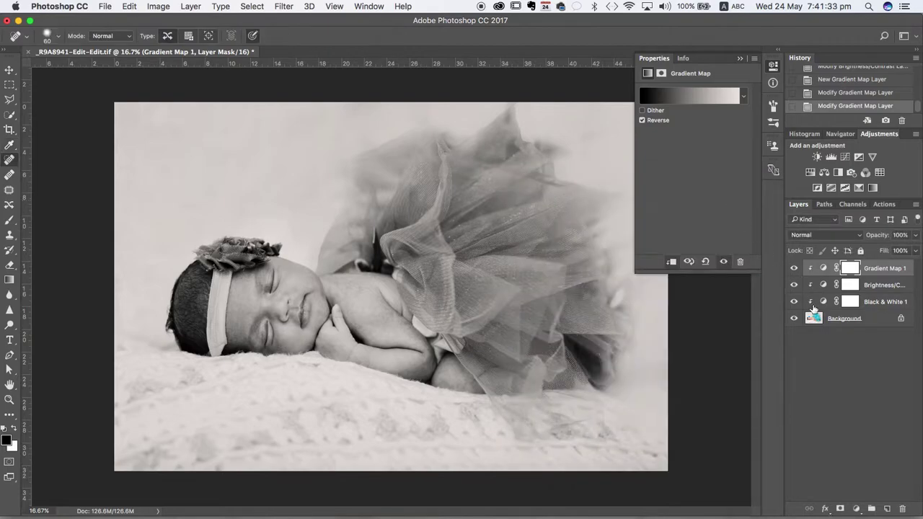
click(794, 285)
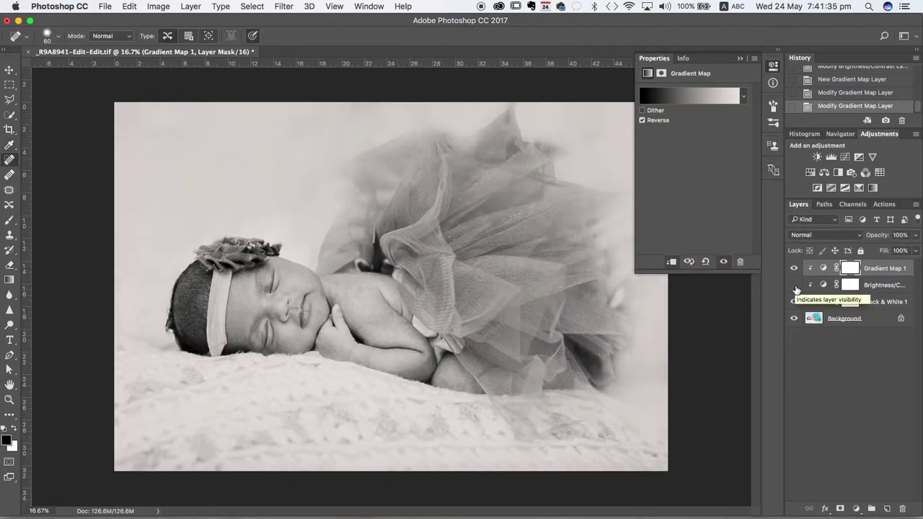
click(795, 286)
click(795, 285)
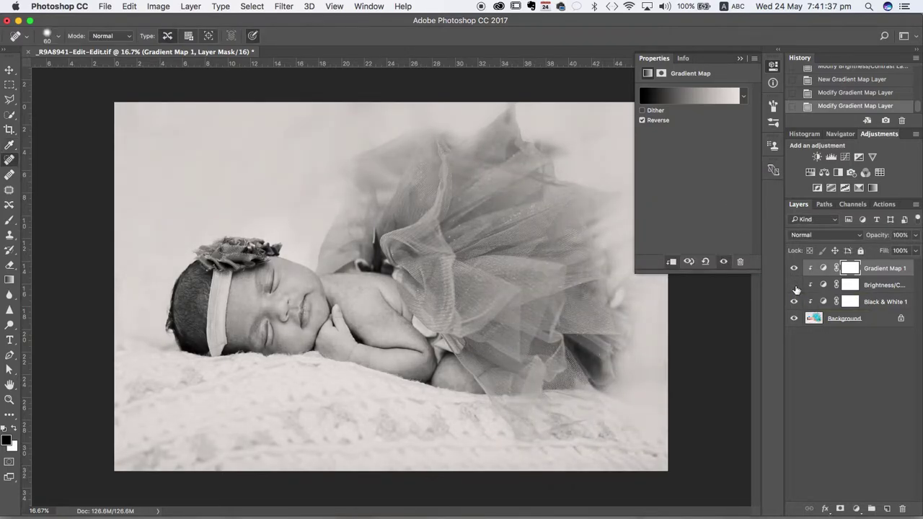
click(794, 286)
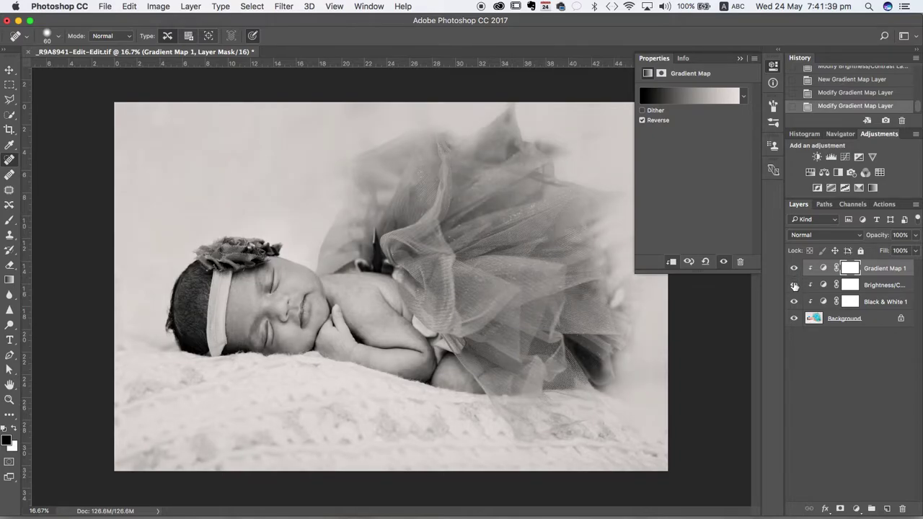
click(795, 286)
- Compare the black-and-white photo with and without the Gradient Map 1 toning, leaving that layer visible
click(795, 269)
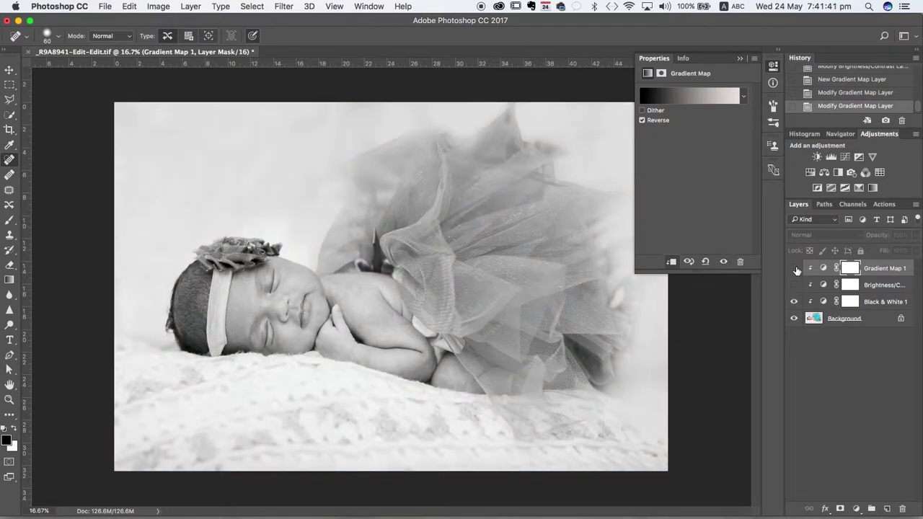
click(795, 268)
click(795, 268)
click(796, 268)
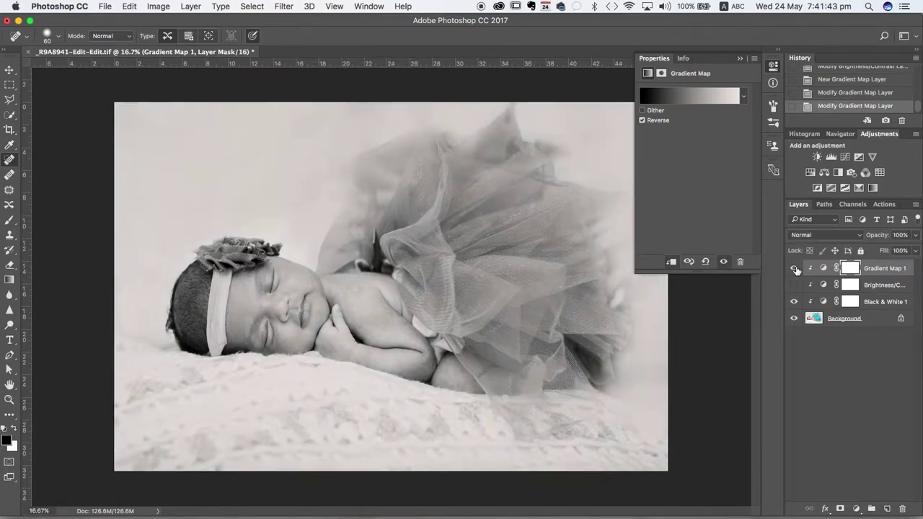
click(795, 268)
click(795, 268)
- Add a second Gradient Map adjustment layer above the first and reverse its gradient
click(873, 188)
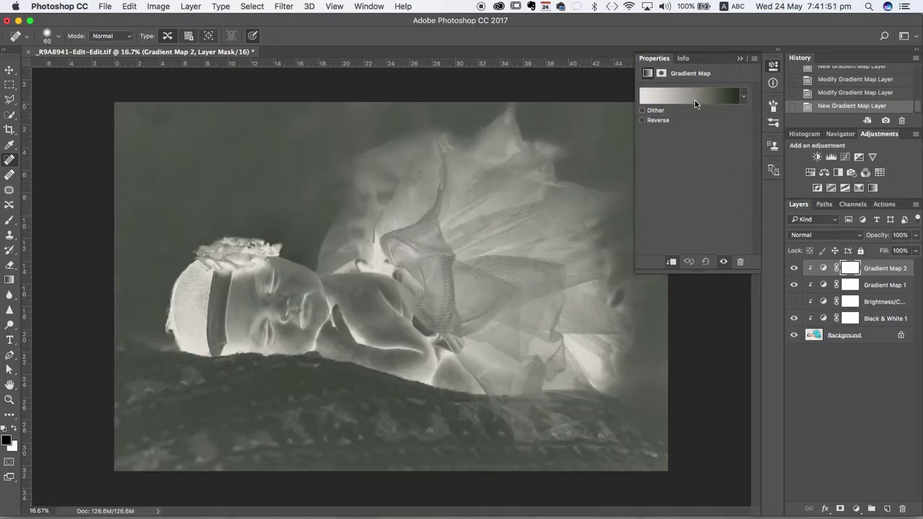
click(719, 97)
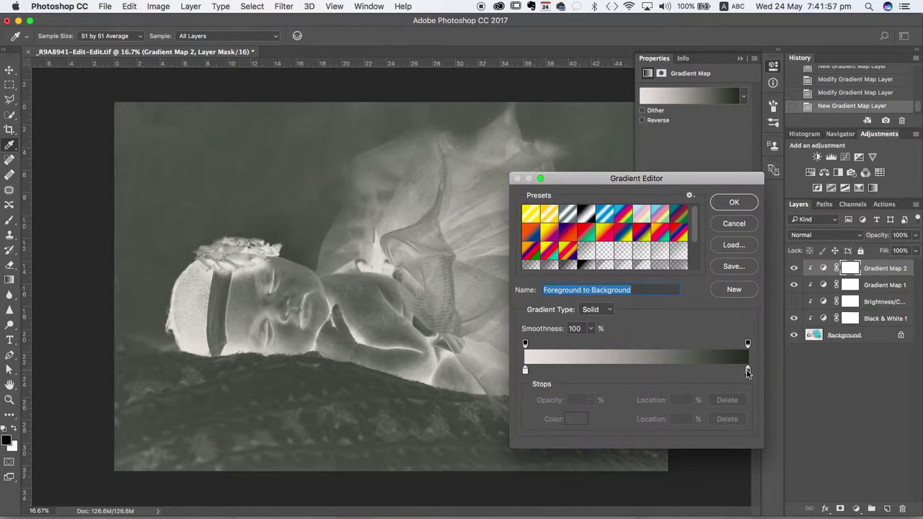
click(733, 222)
click(641, 120)
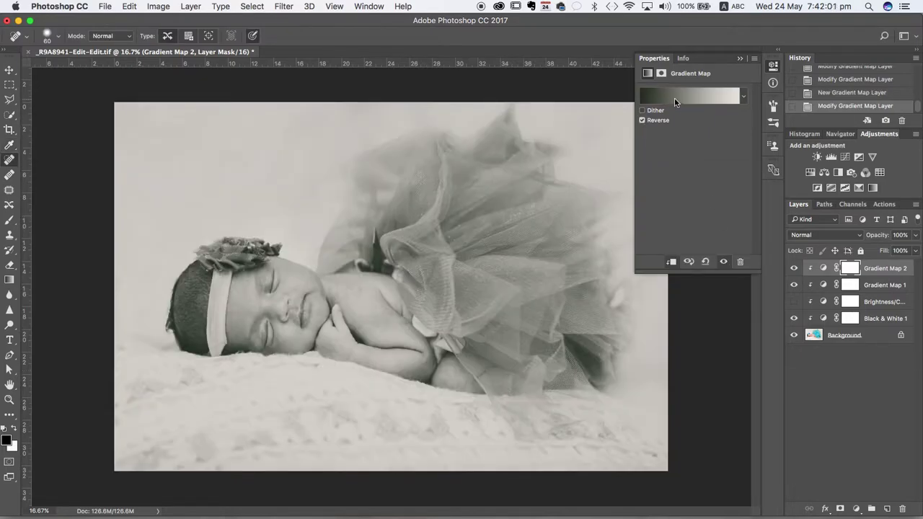
- Shift the second gradient map's dark end stop to a blue hue of 243 and move the Color Picker clear of the baby
click(675, 101)
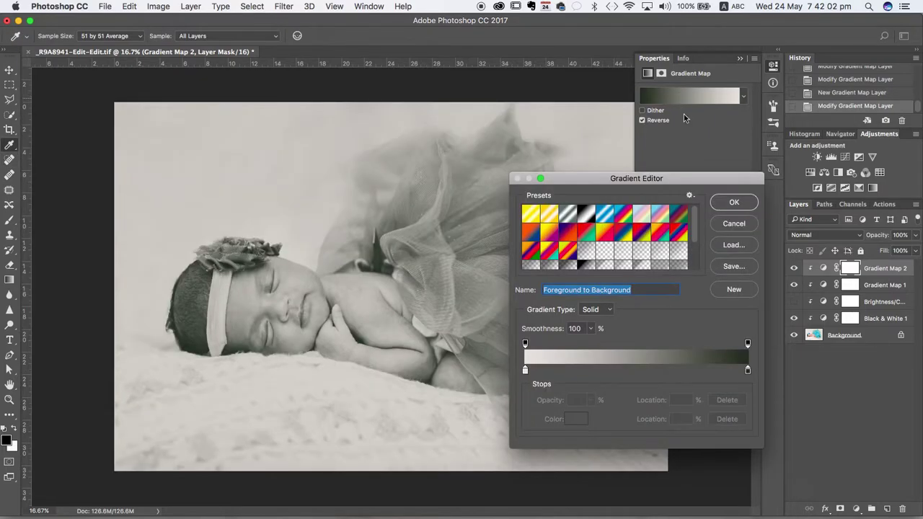
click(747, 372)
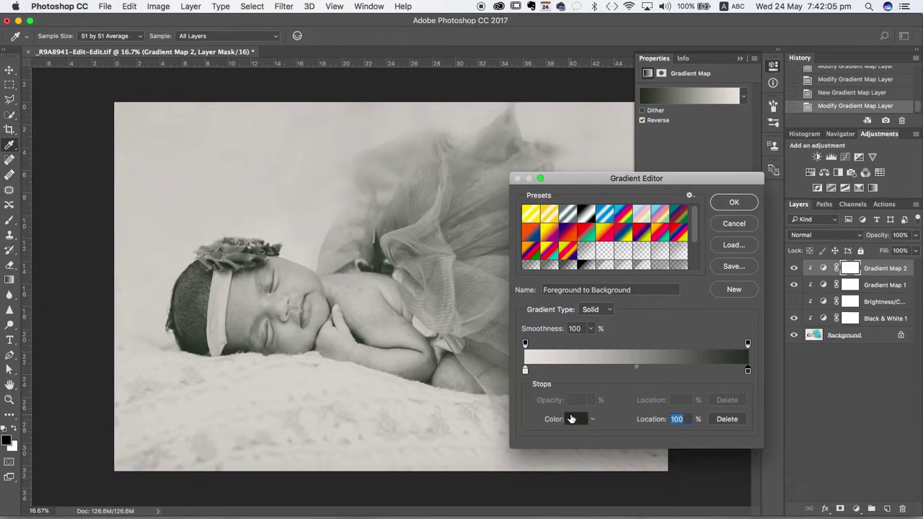
click(576, 419)
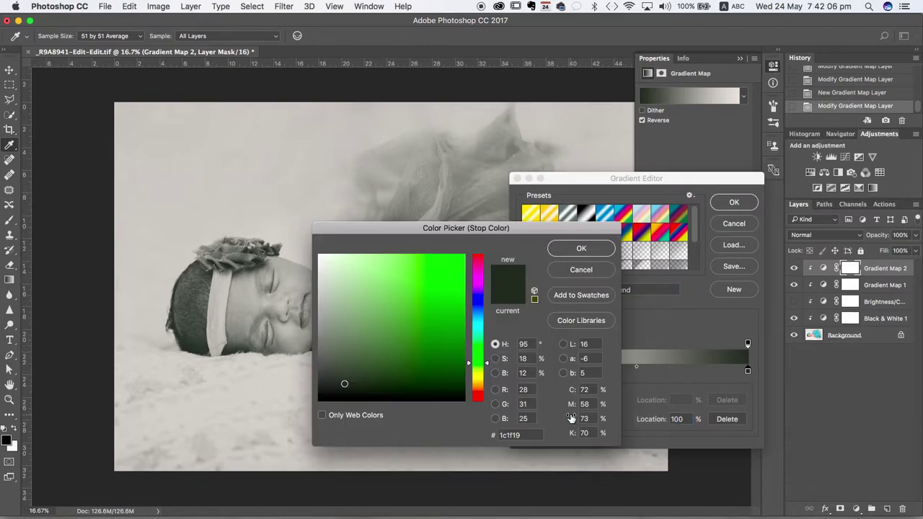
click(478, 302)
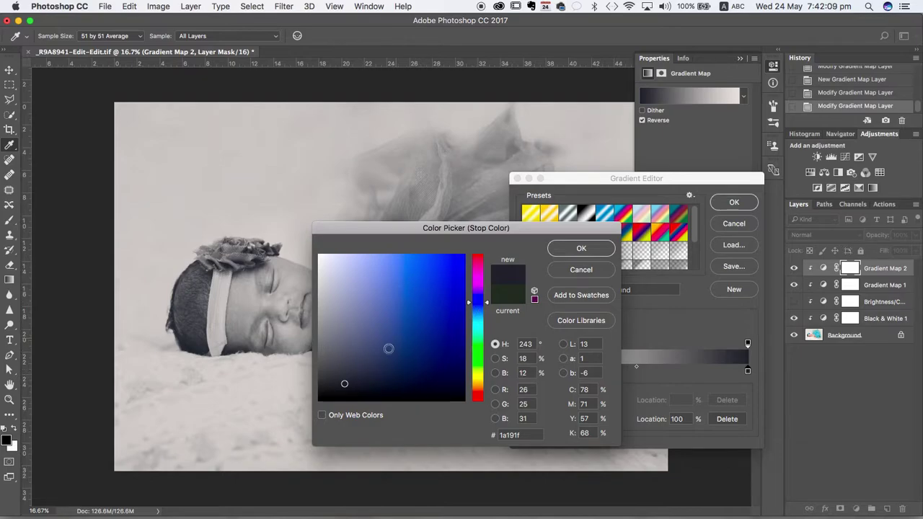
drag(408, 225, 538, 121)
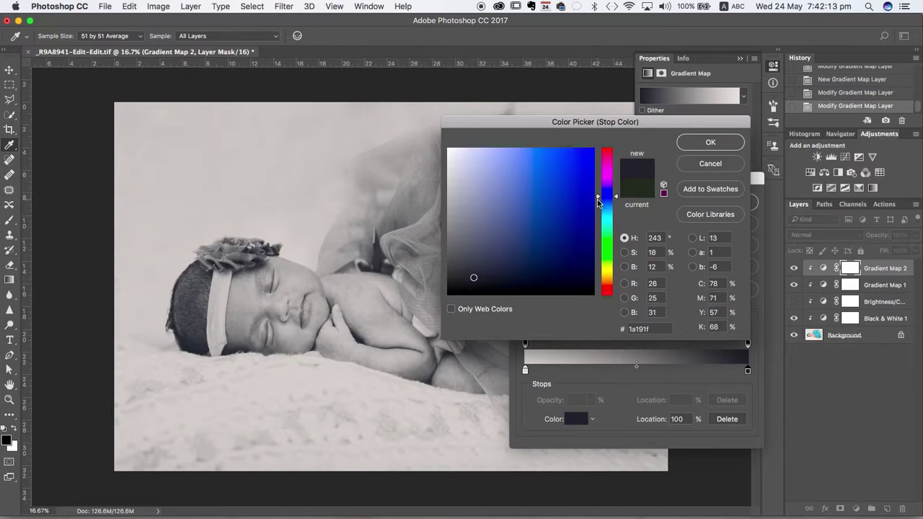
- Try a yellow hue of 52 for the dark end stop with several shades, including 26251e, 181713, 010101, 2d2c22 and 1e1d1a
drag(597, 197, 602, 268)
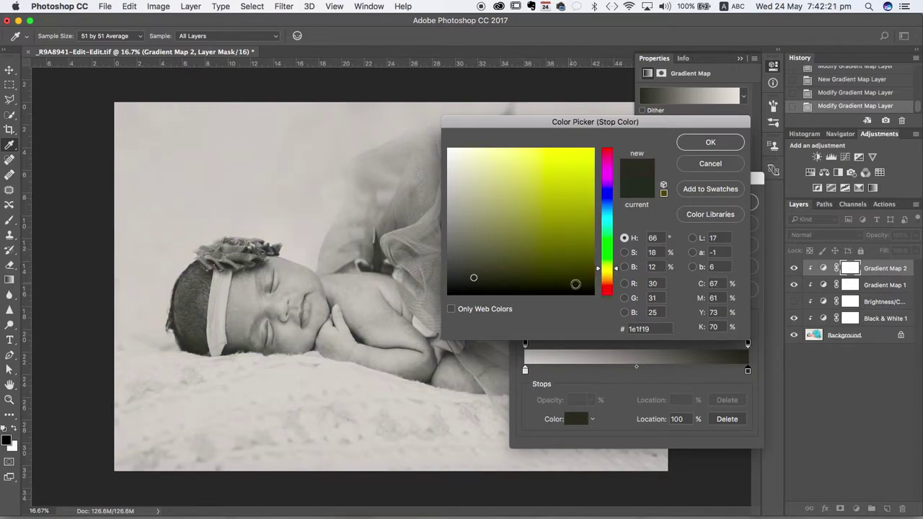
click(608, 275)
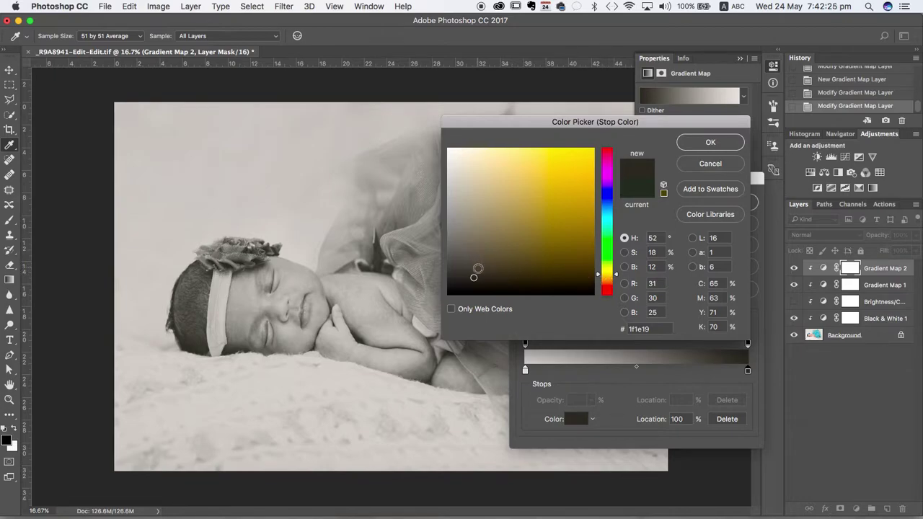
click(477, 273)
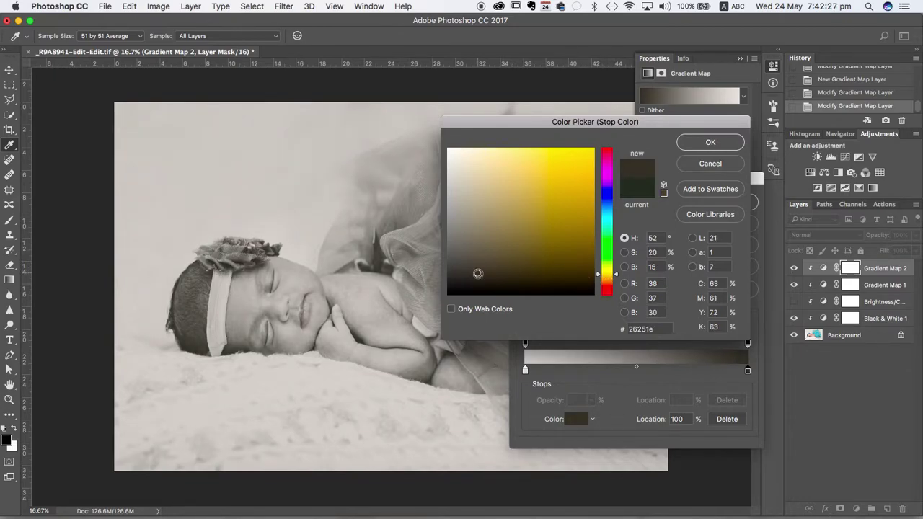
drag(477, 273, 480, 281)
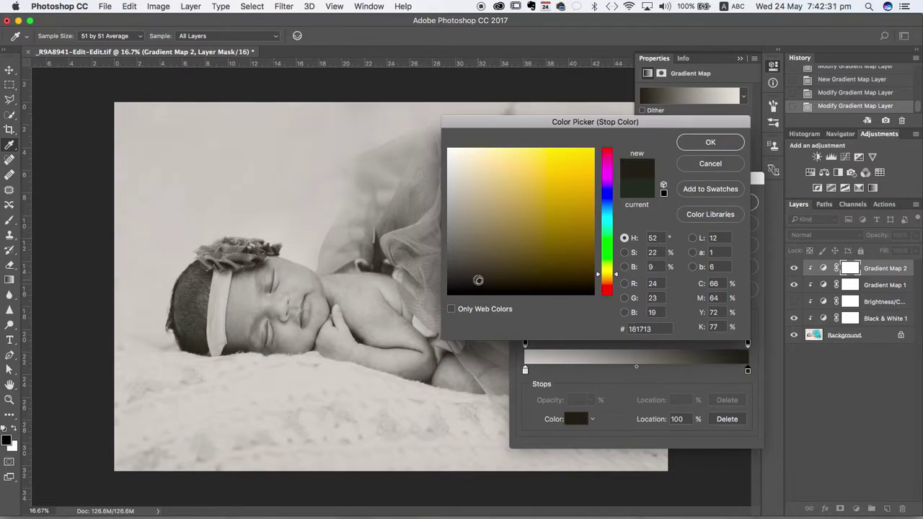
click(472, 282)
click(467, 276)
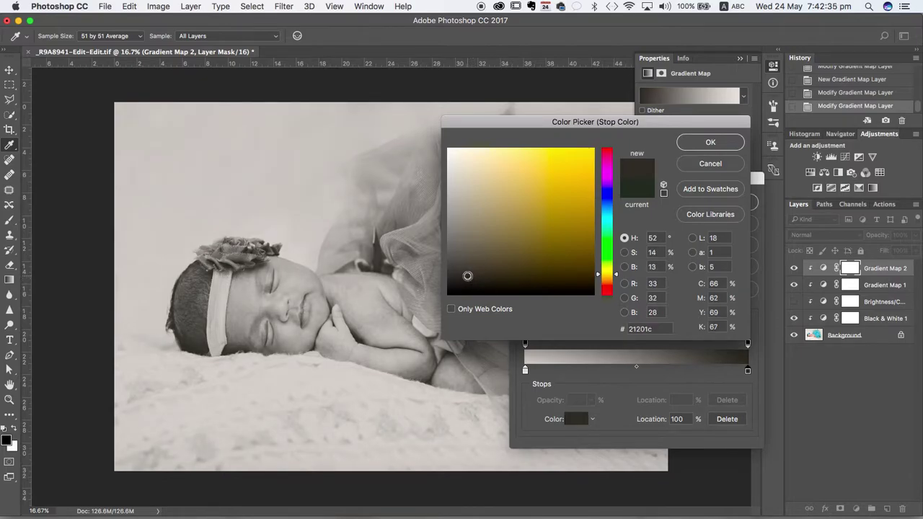
click(453, 294)
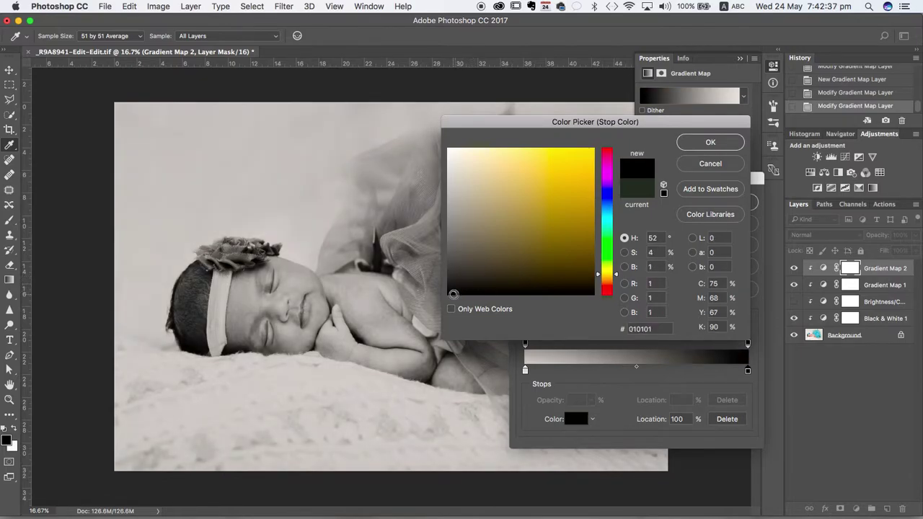
click(470, 278)
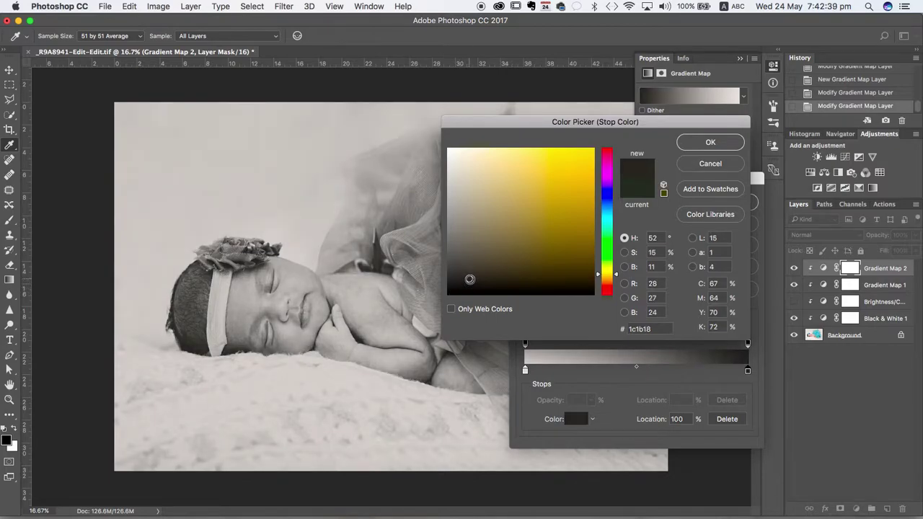
click(481, 269)
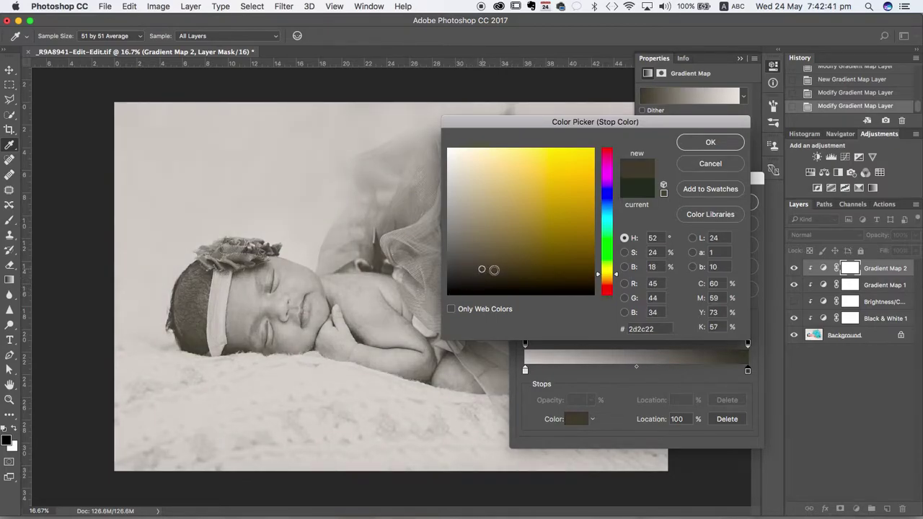
click(459, 271)
click(467, 277)
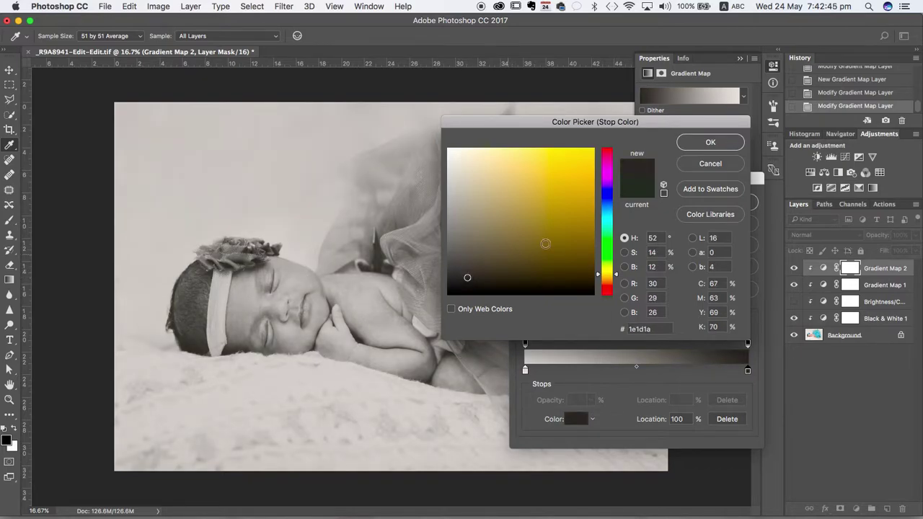
- Set the second gradient map's dark end stop to a deep blue (101016, hue 240) and apply the gradient
click(607, 197)
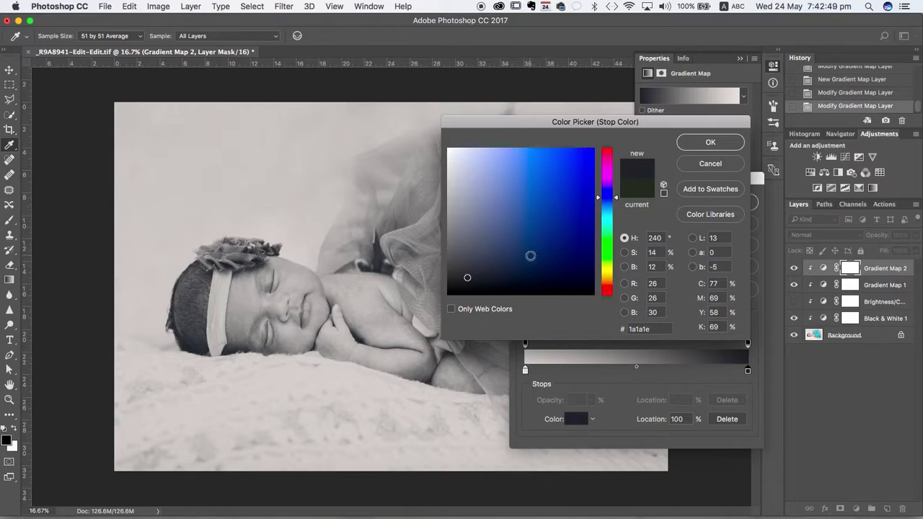
click(478, 279)
mouse_move(479, 280)
mouse_down()
mouse_move(488, 275)
mouse_move(481, 278)
mouse_up()
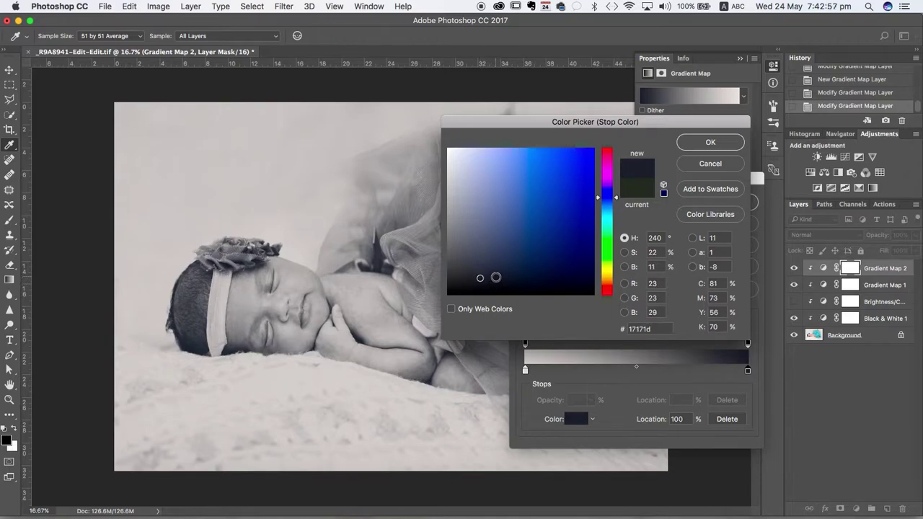
drag(496, 277, 487, 282)
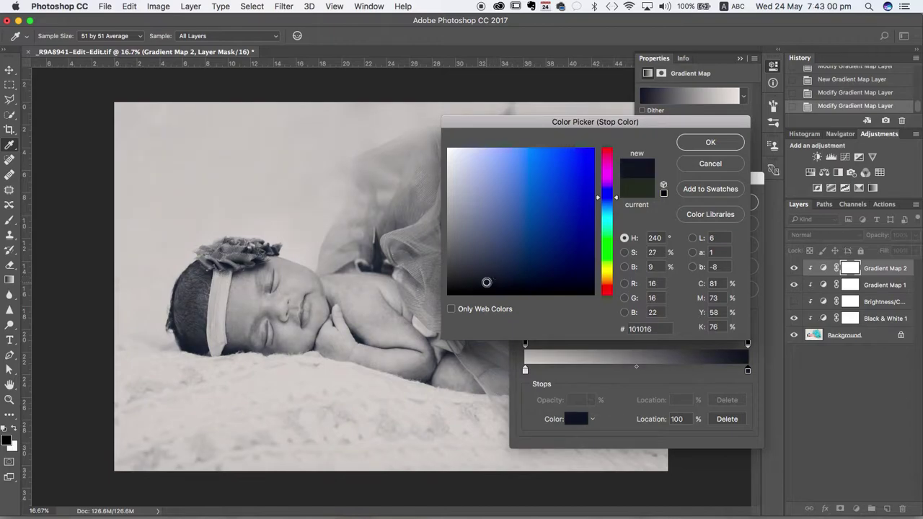
click(710, 142)
click(734, 204)
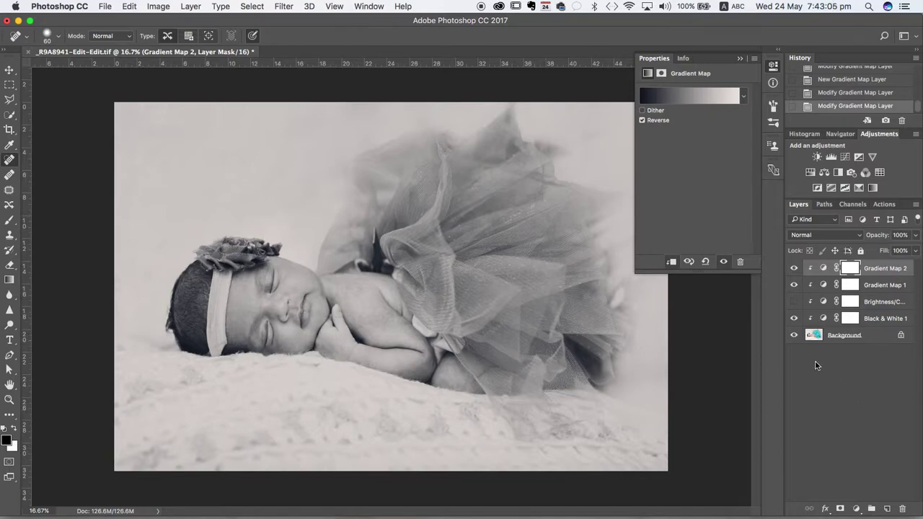
- Hide both gradient maps and the Black & White layer to show the colour photo, and save the document
click(793, 267)
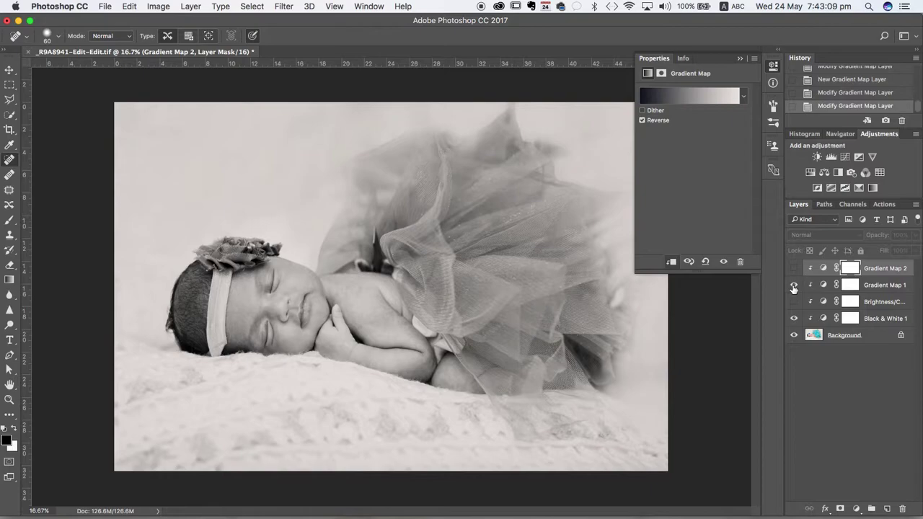
click(794, 287)
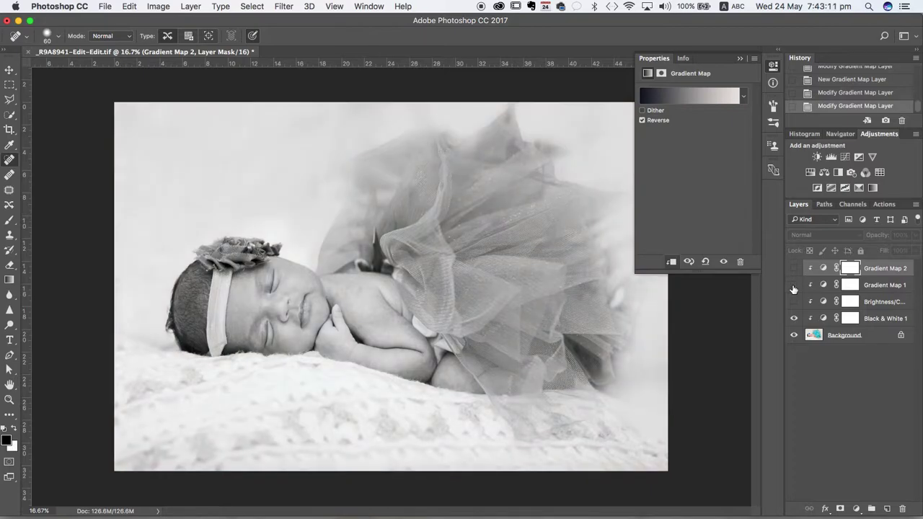
click(793, 318)
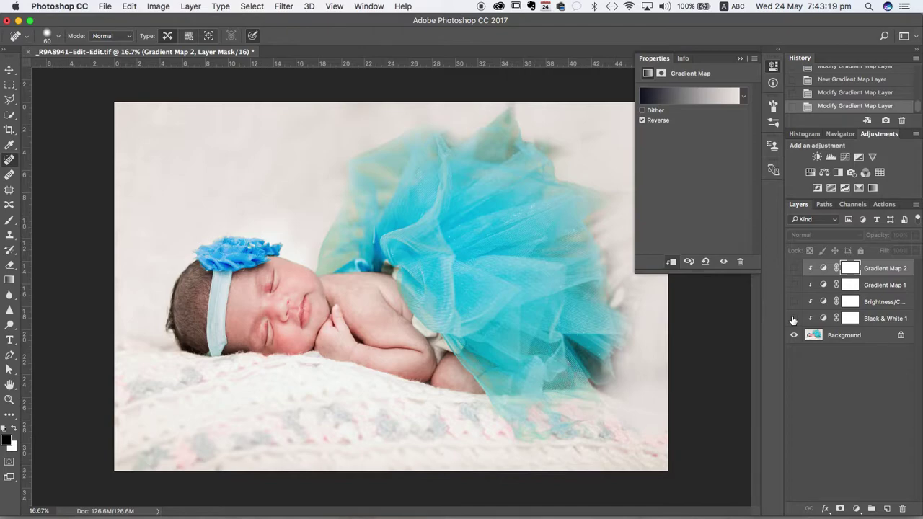
key(super+s)
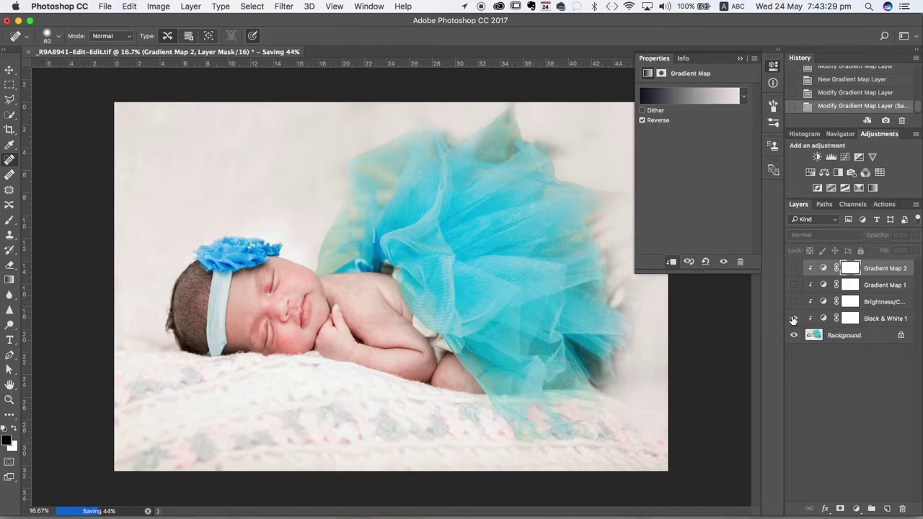
- Show the Black & White layer and both gradient map layers again and collapse the adjustment properties
click(793, 319)
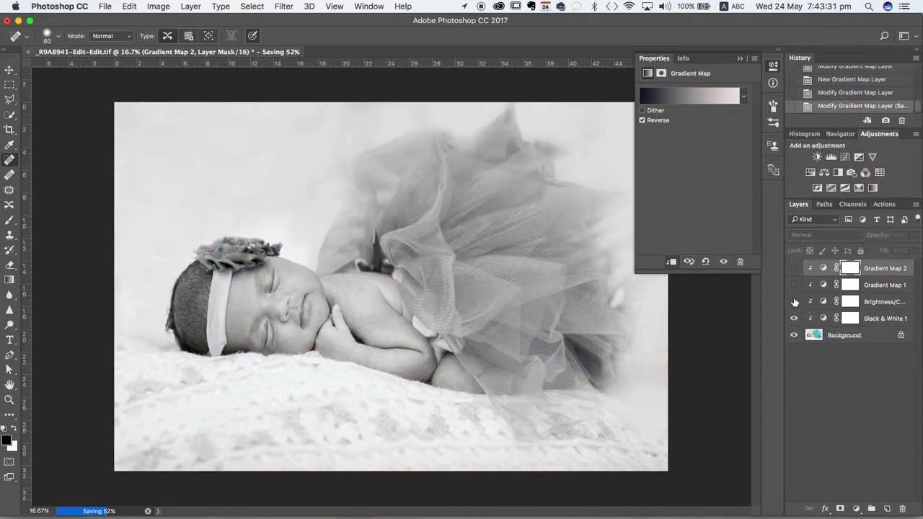
click(794, 286)
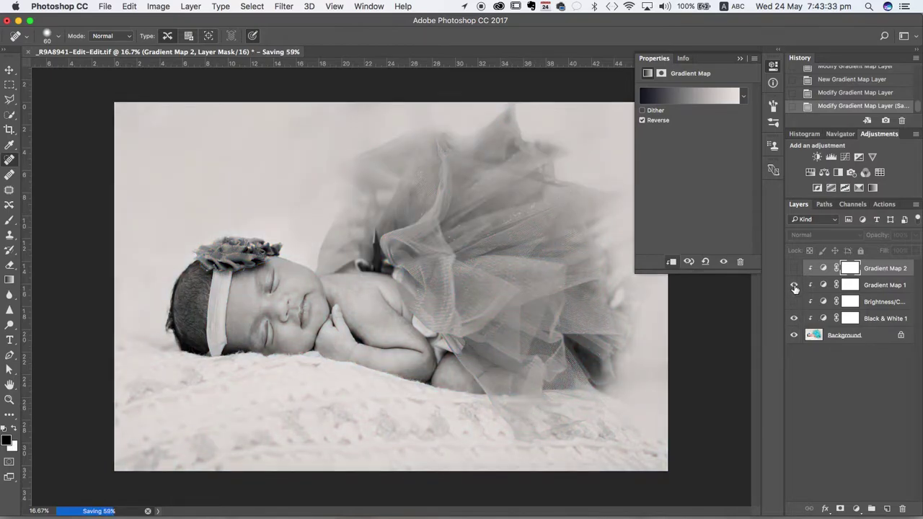
click(794, 269)
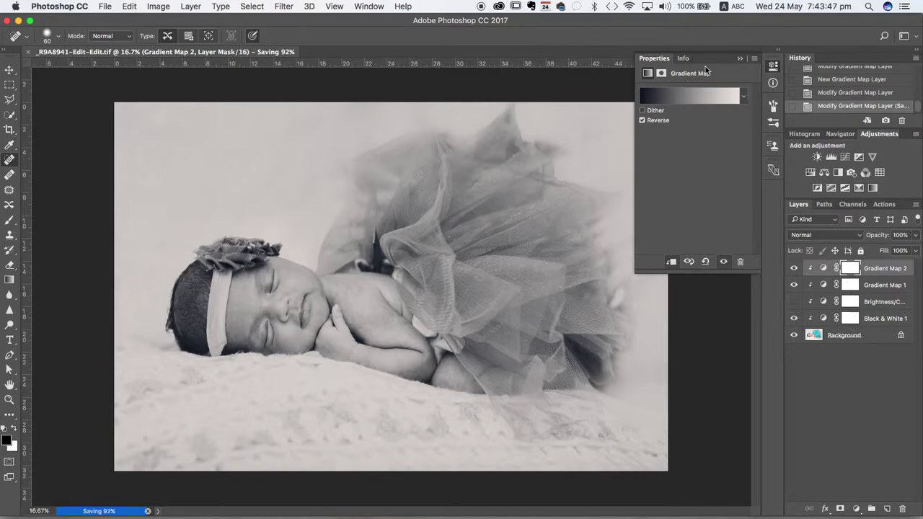
click(740, 58)
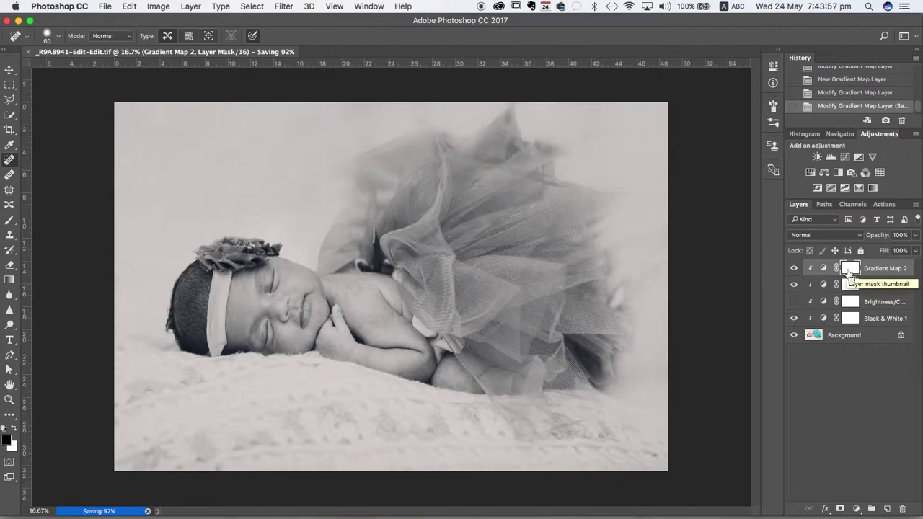
key(super+shift+s)
click(562, 197)
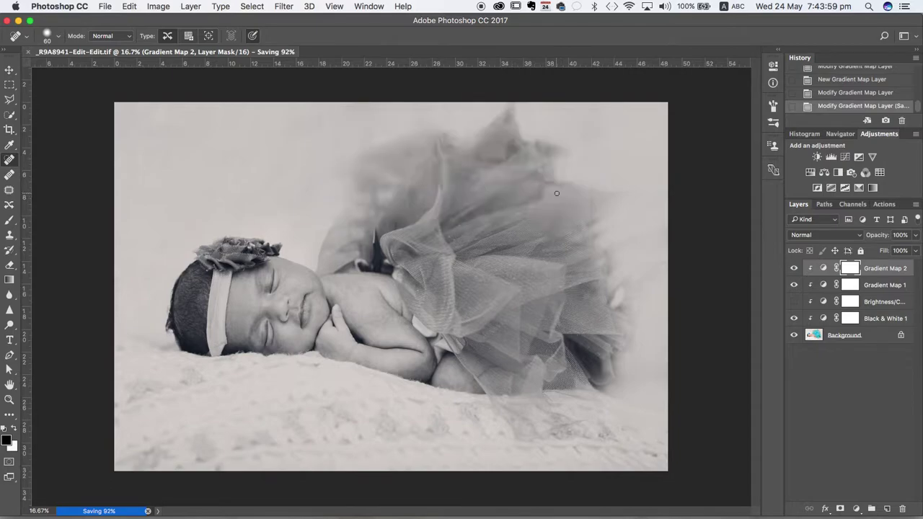